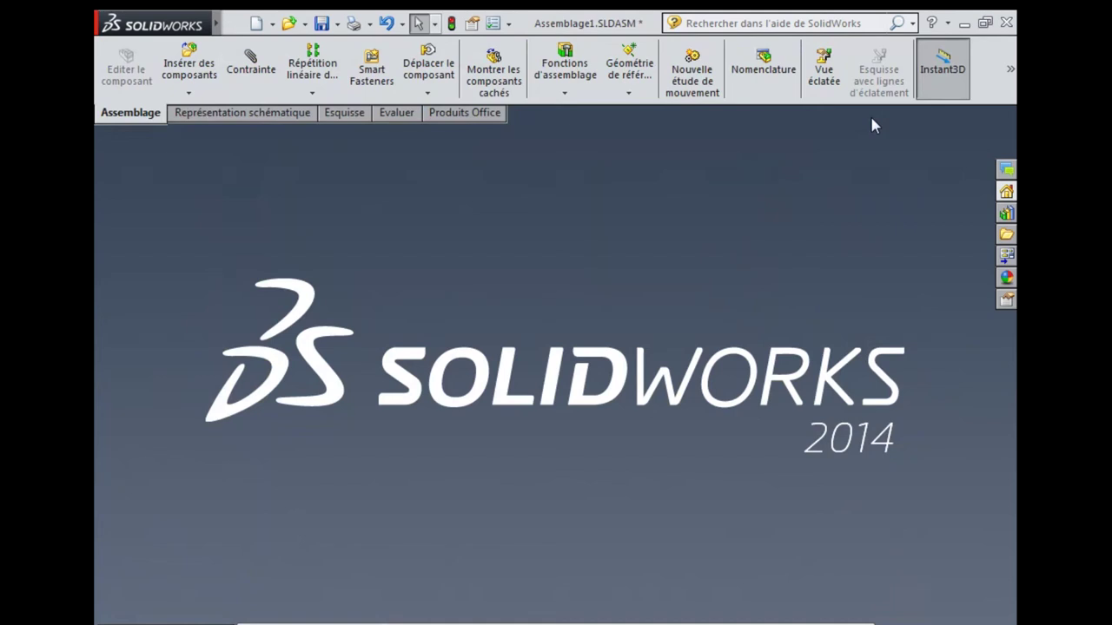
Step: Create a new Pièce document from the Nouveau document dialog
{"action": "left_click", "coordinate": [272, 25]}
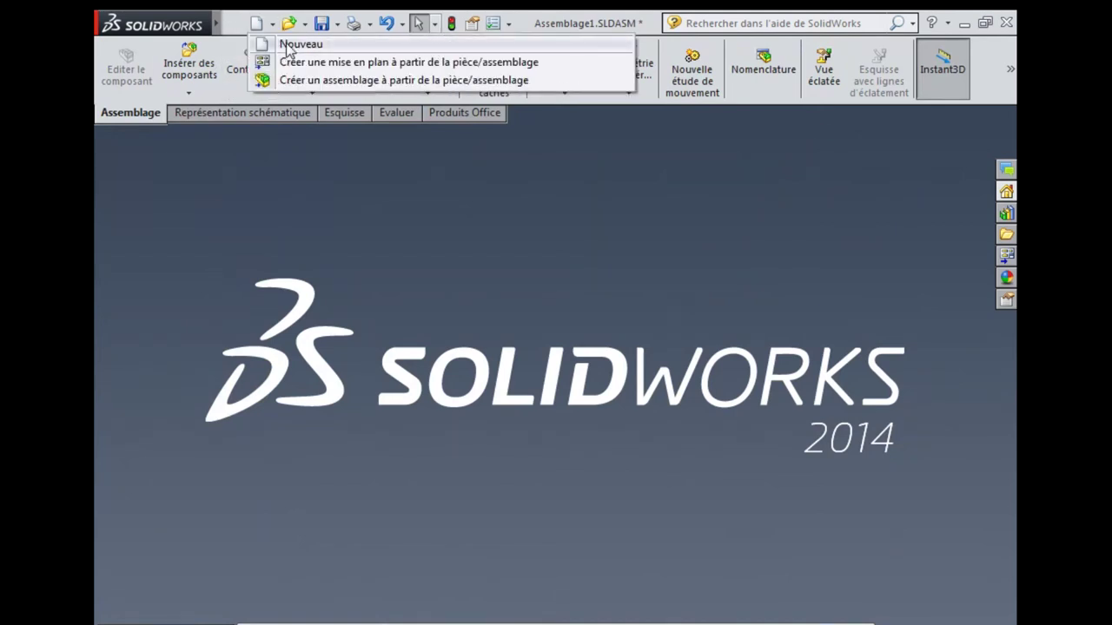
{"action": "left_click", "coordinate": [291, 44]}
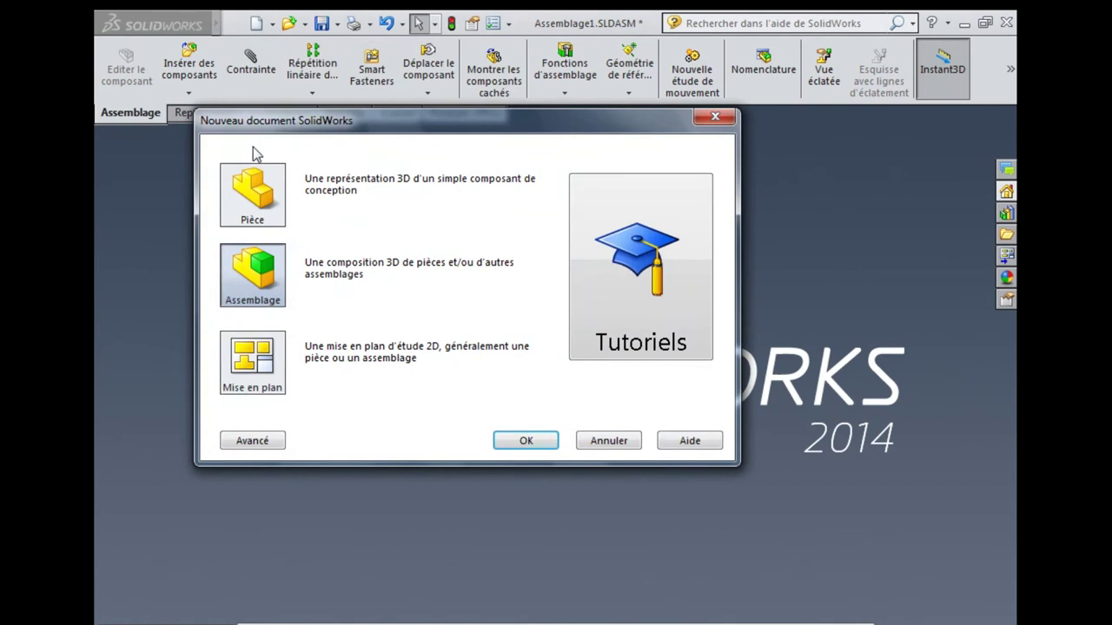
{"action": "left_click", "coordinate": [257, 188]}
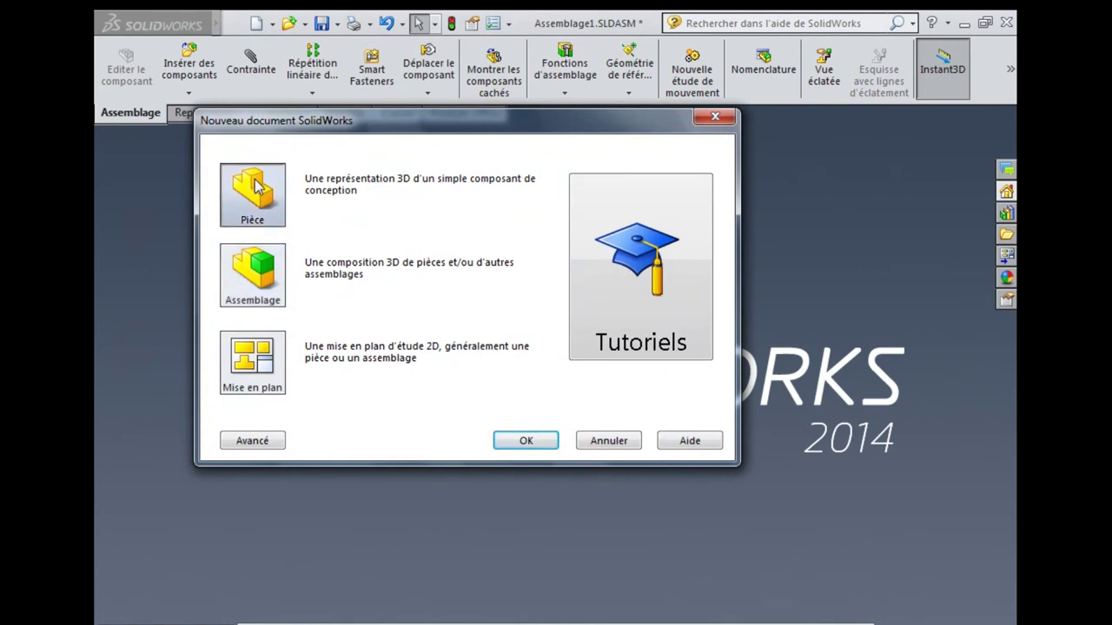
{"action": "left_click", "coordinate": [526, 441]}
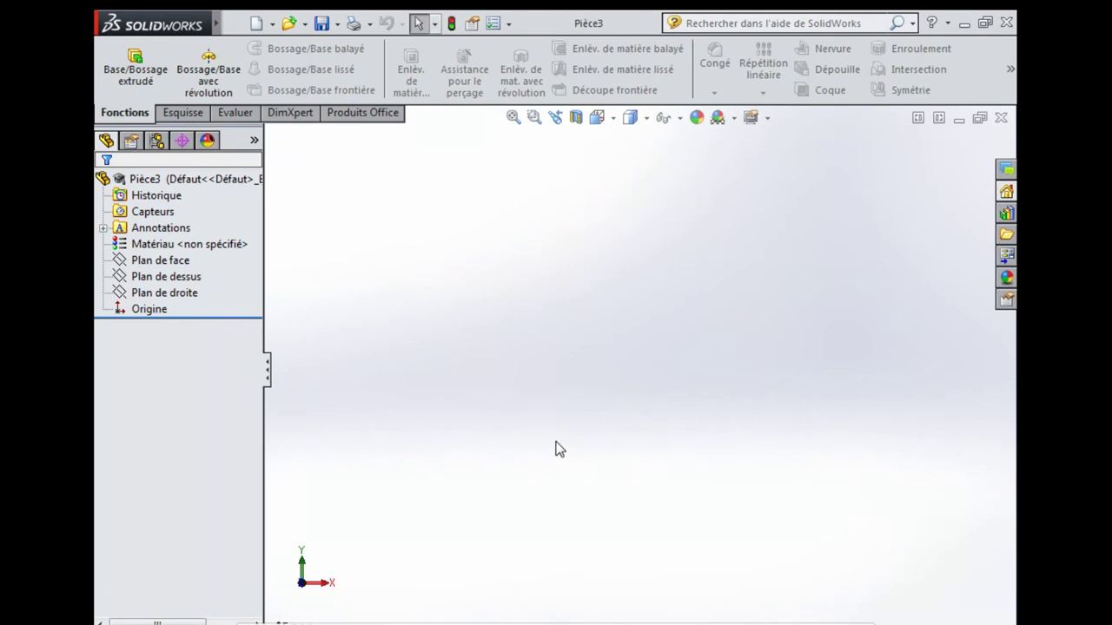
Step: Start a sketch on Plan de face with the Line tool active
{"action": "left_click", "coordinate": [198, 120]}
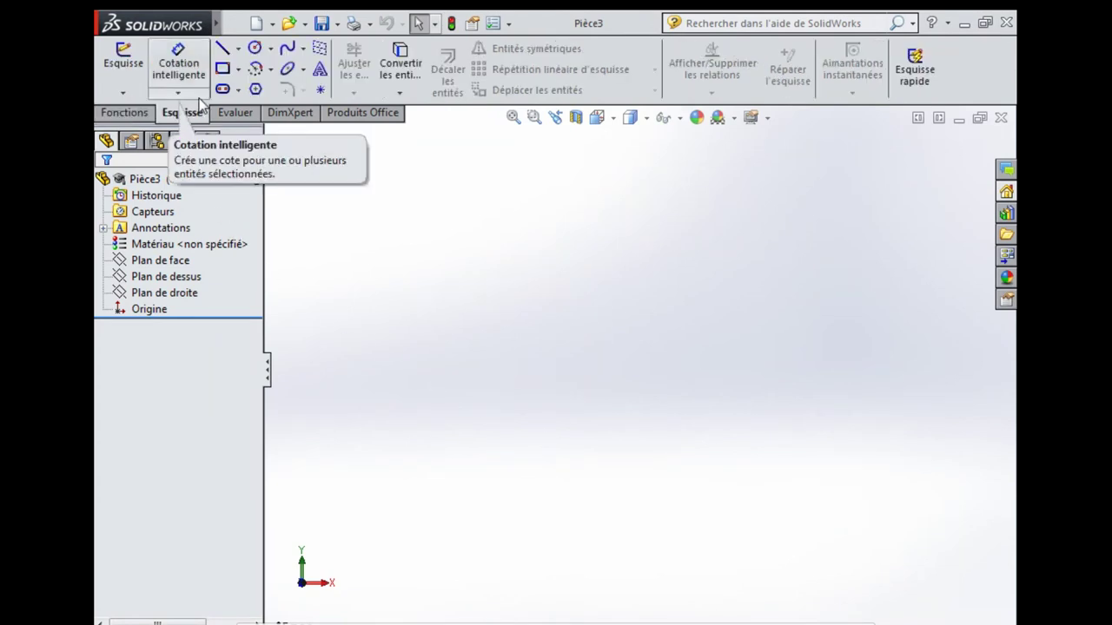
{"action": "left_click", "coordinate": [222, 52]}
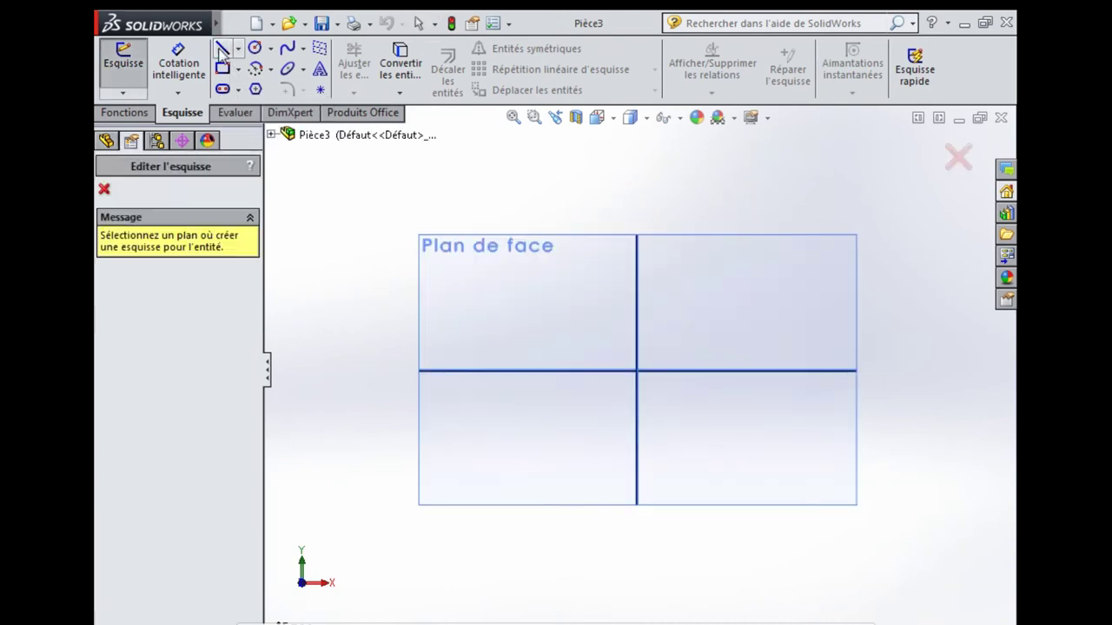
{"action": "left_click", "coordinate": [460, 254]}
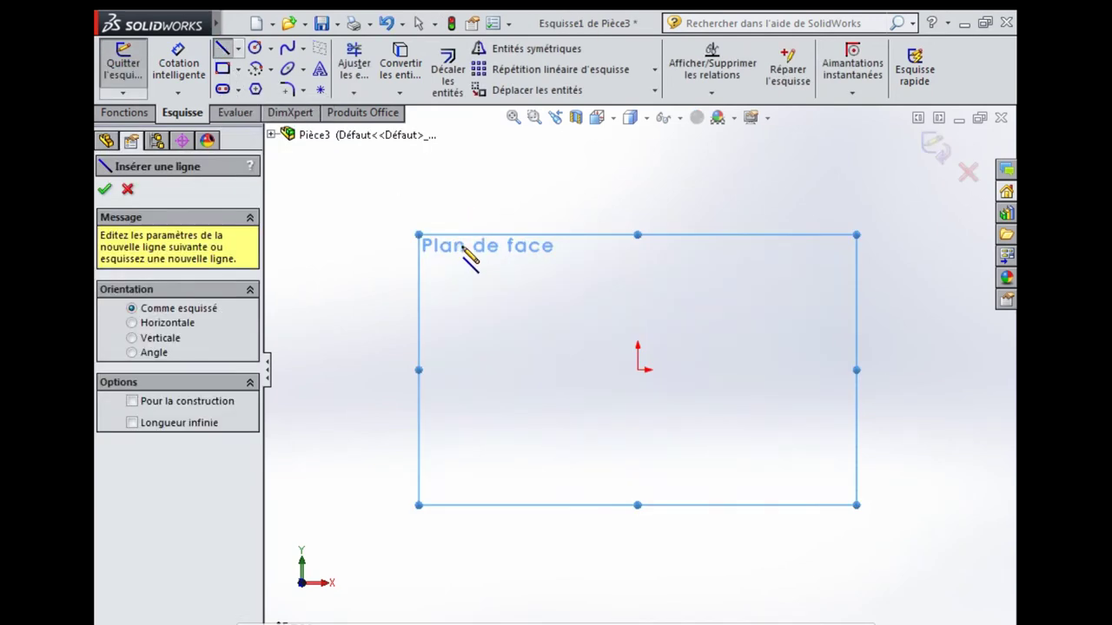
Step: Draw a closed outline from the origin: bottom, right, top edges, then two slanted edges meeting at a left point
{"action": "left_click", "coordinate": [639, 371]}
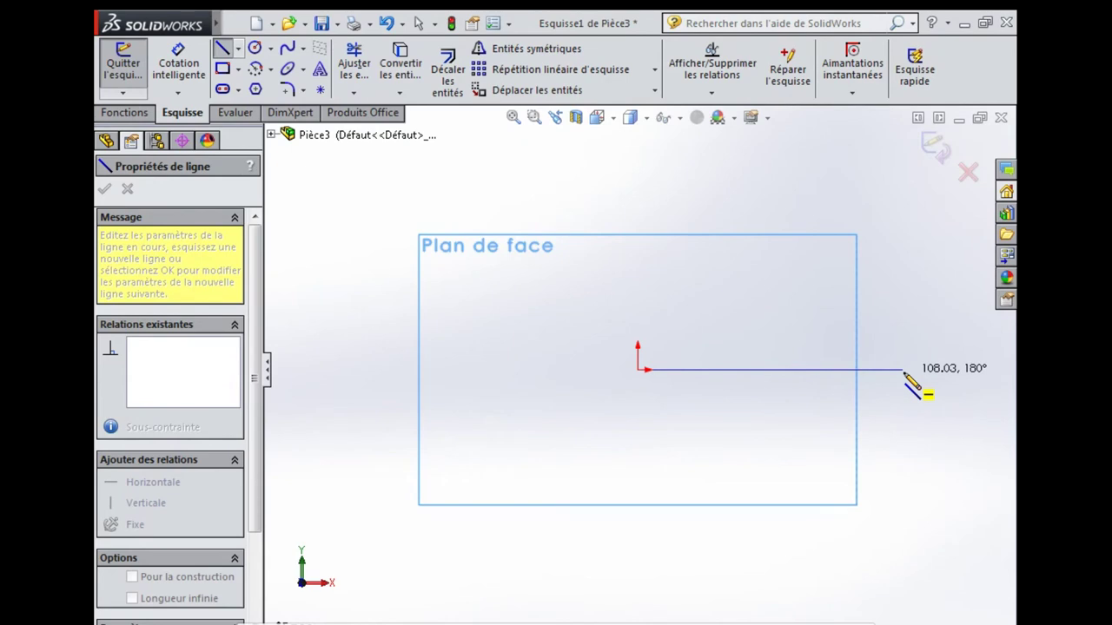
{"action": "left_click", "coordinate": [980, 370]}
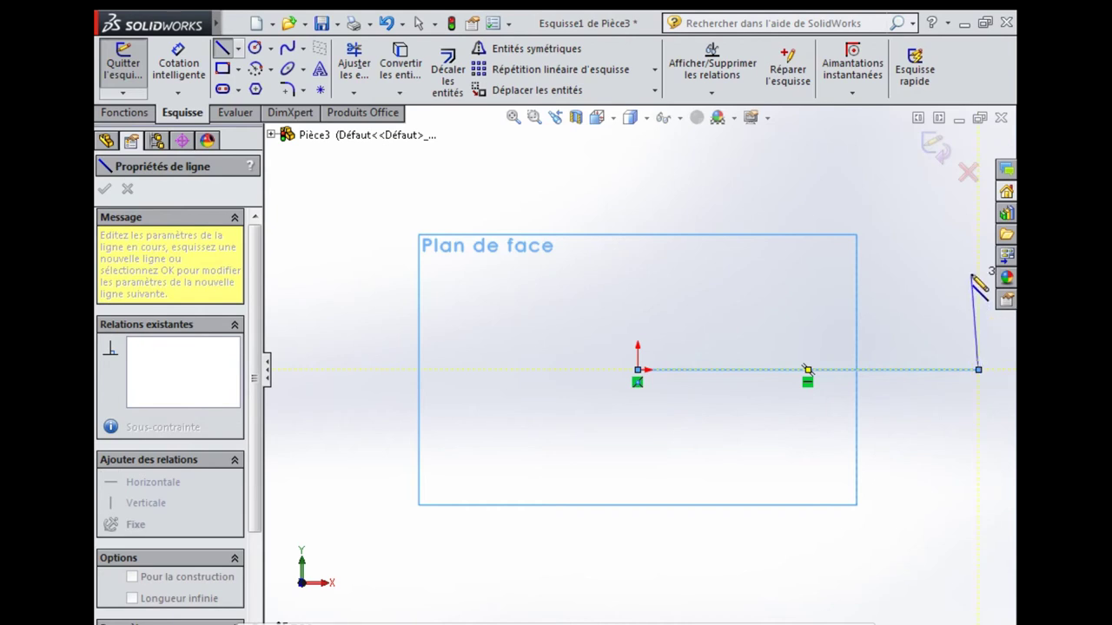
{"action": "left_click", "coordinate": [977, 220]}
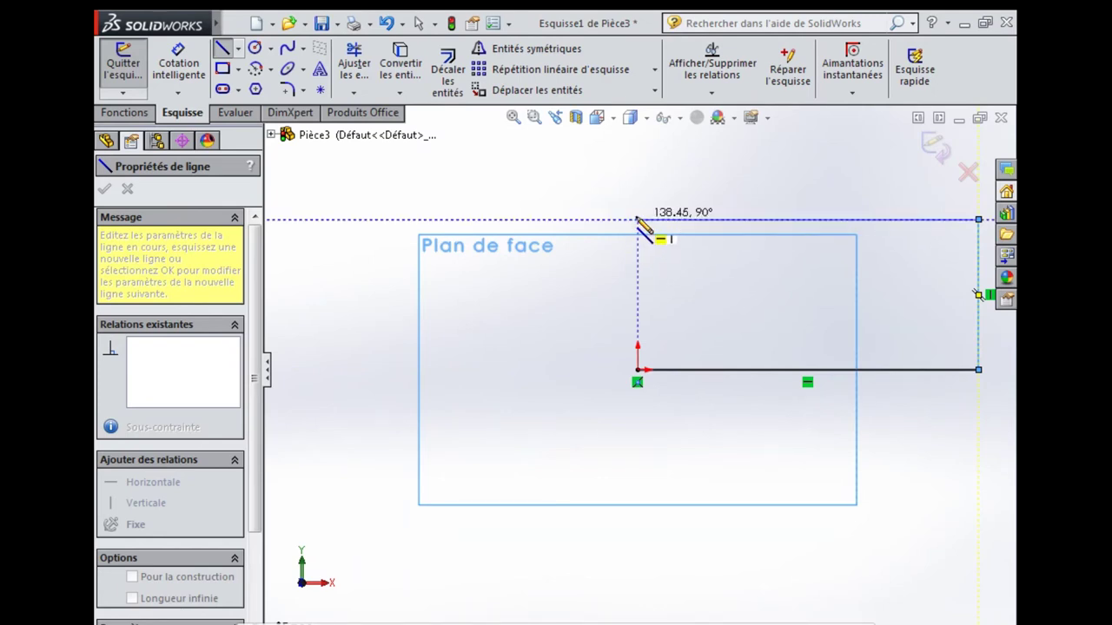
{"action": "left_click", "coordinate": [638, 220]}
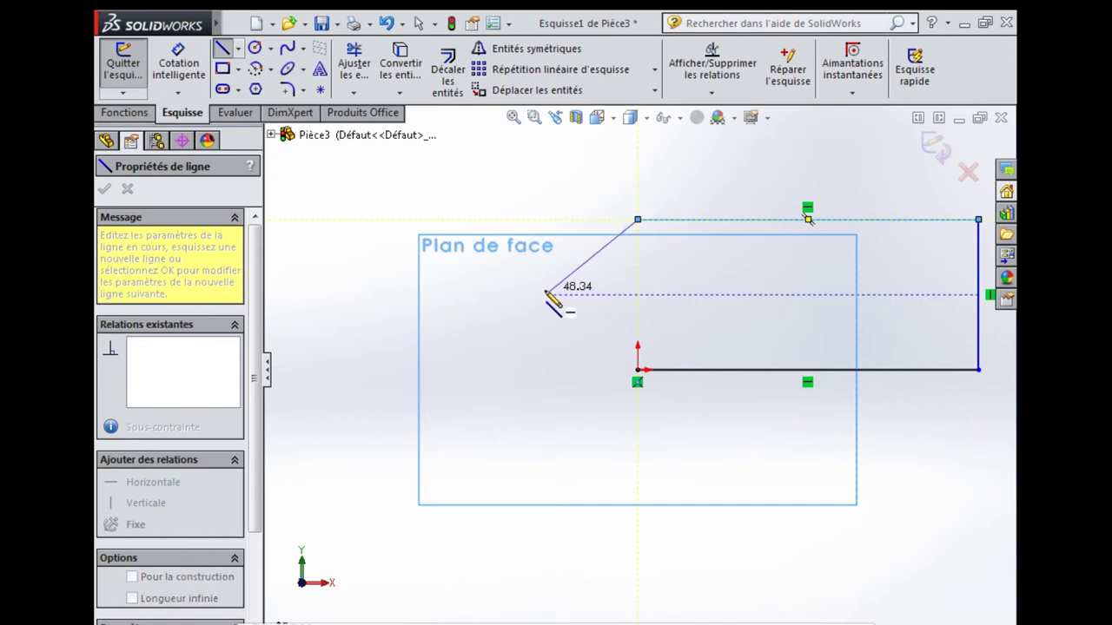
{"action": "left_click", "coordinate": [525, 295]}
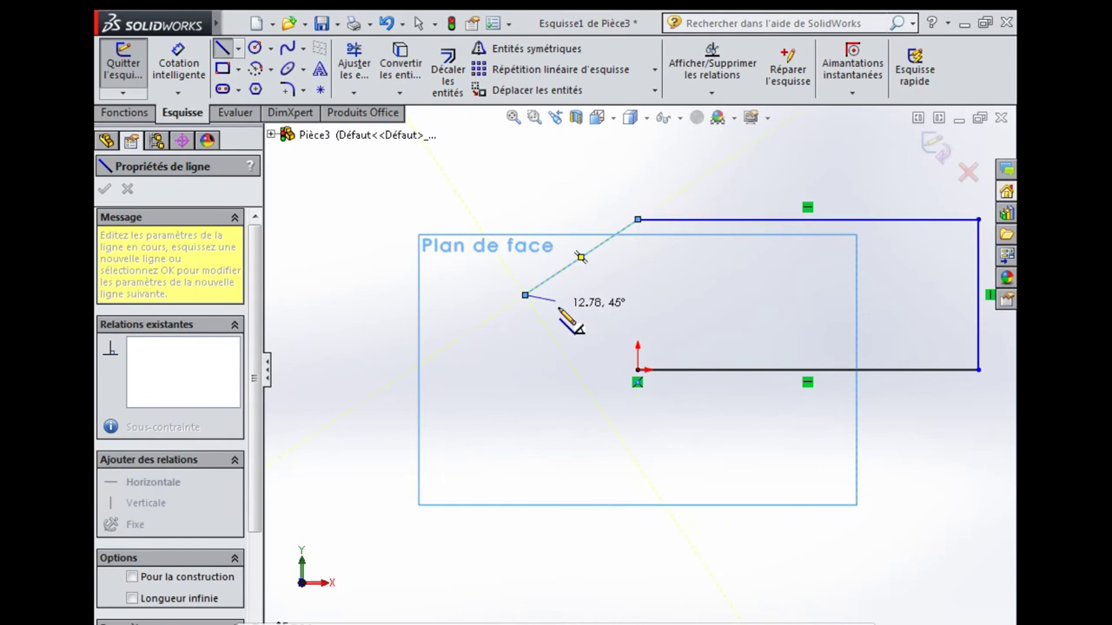
{"action": "left_click", "coordinate": [638, 369]}
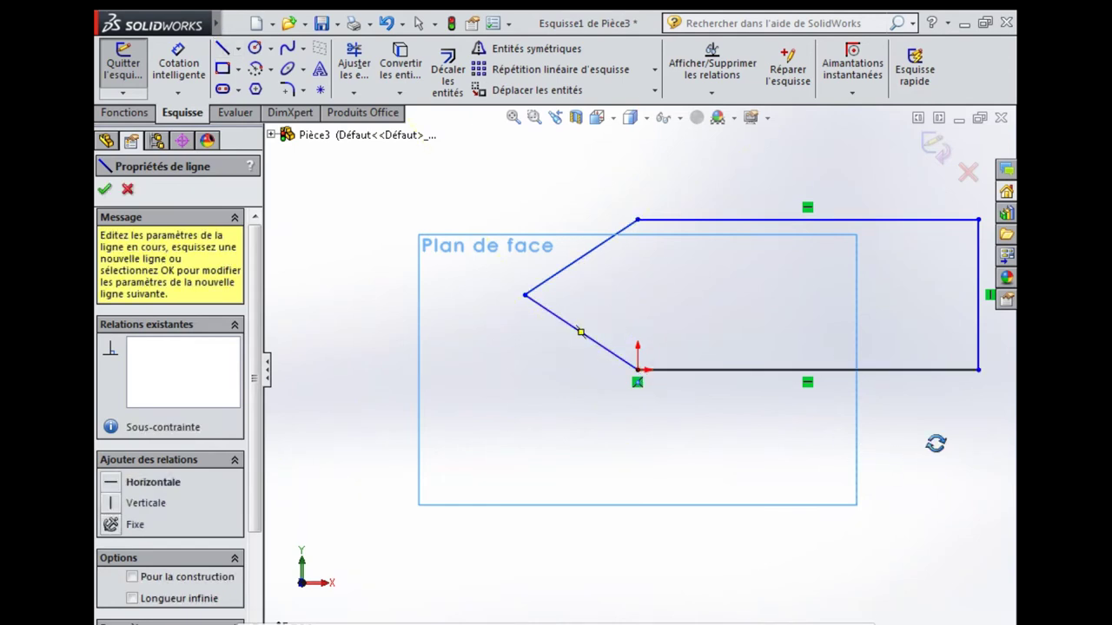
{"action": "middle_click_drag", "start_coordinate": [946, 457], "coordinate": [922, 449]}
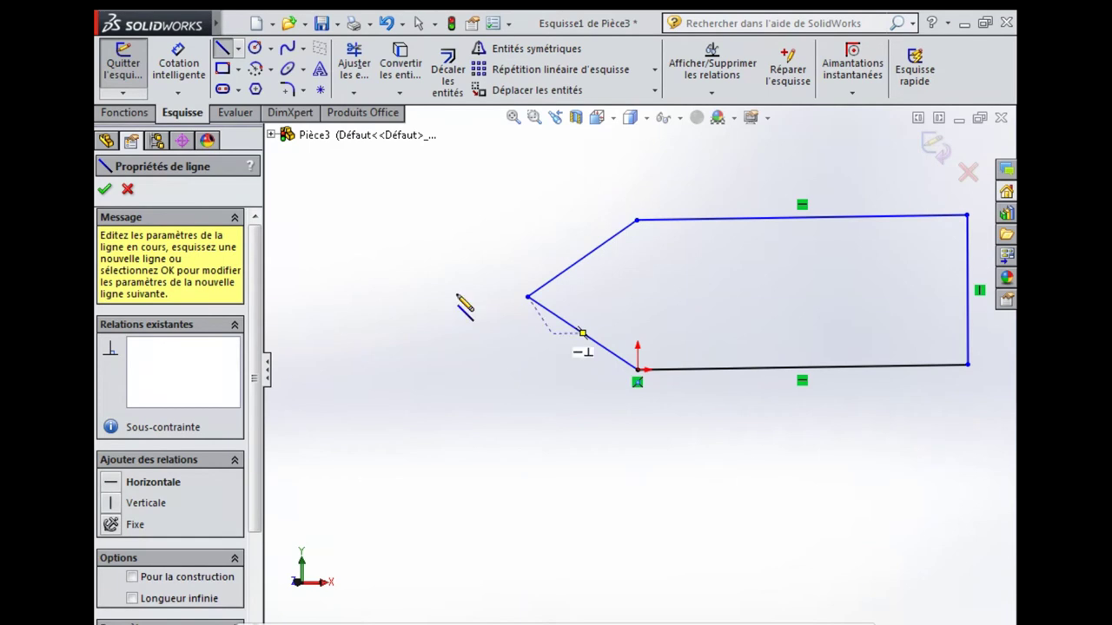
Step: Dimension the bottom edge to 150 and the right edge to 100
{"action": "left_click", "coordinate": [187, 89]}
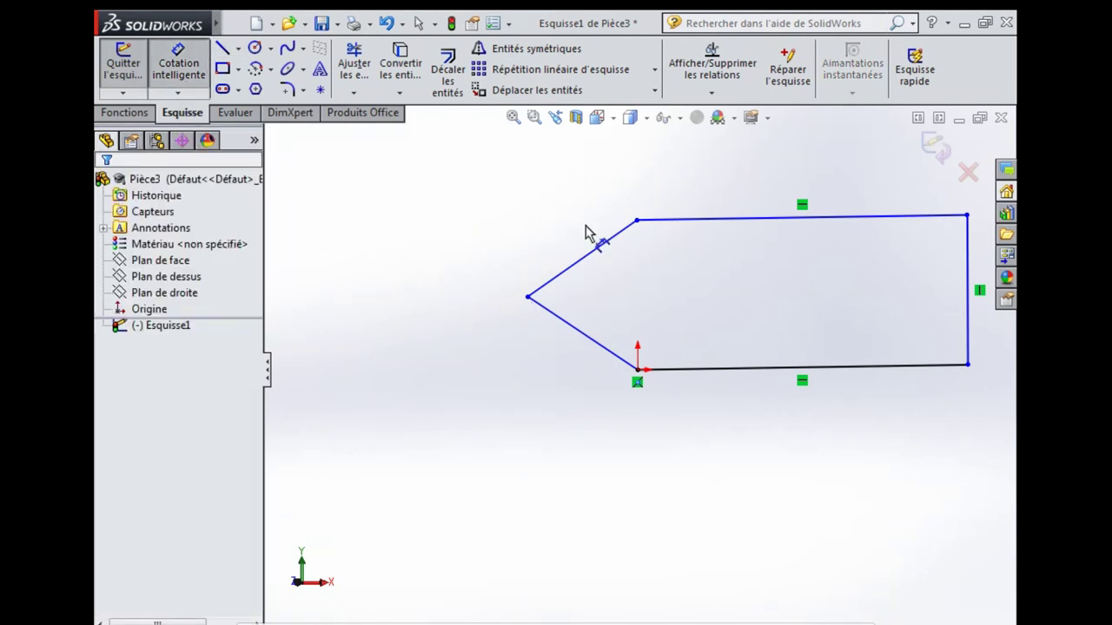
{"action": "left_click", "coordinate": [752, 371]}
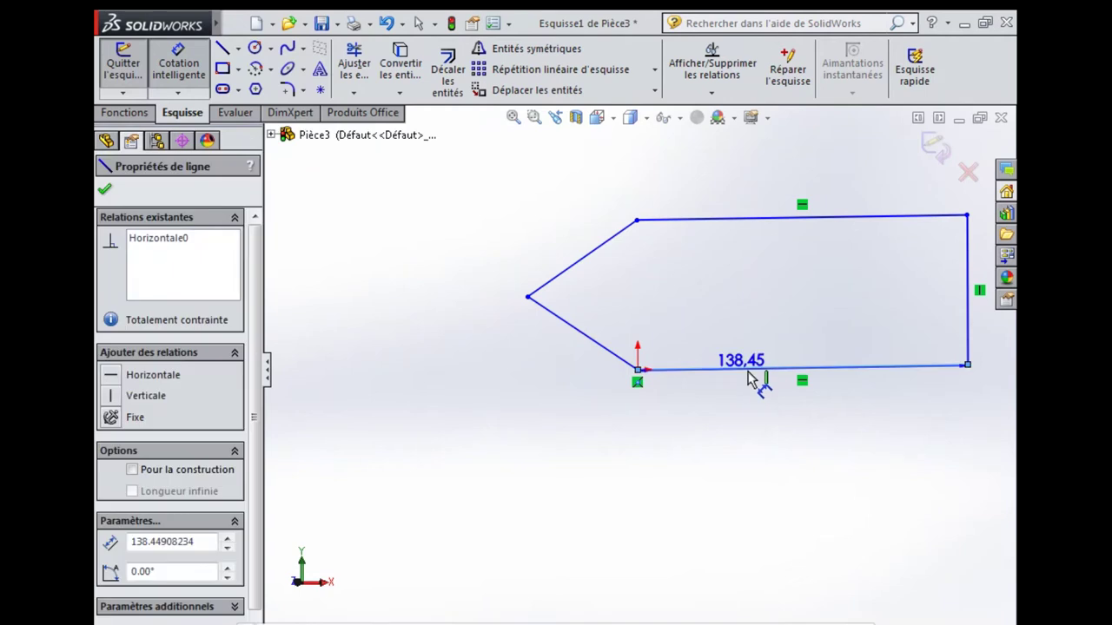
{"action": "left_click", "coordinate": [745, 426]}
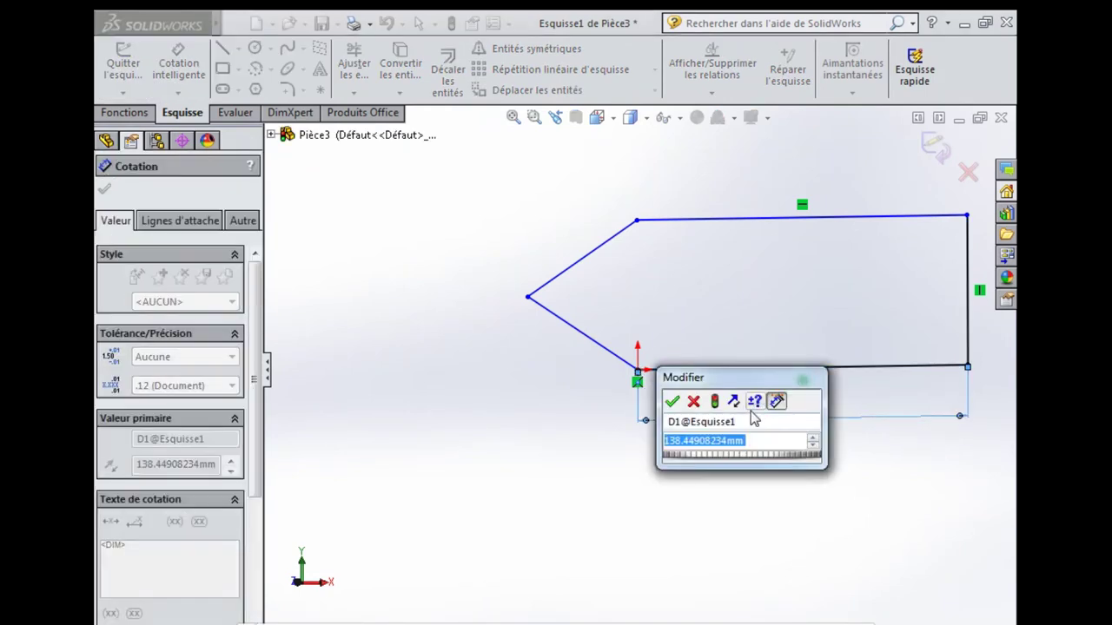
{"action": "type", "text": "150"}
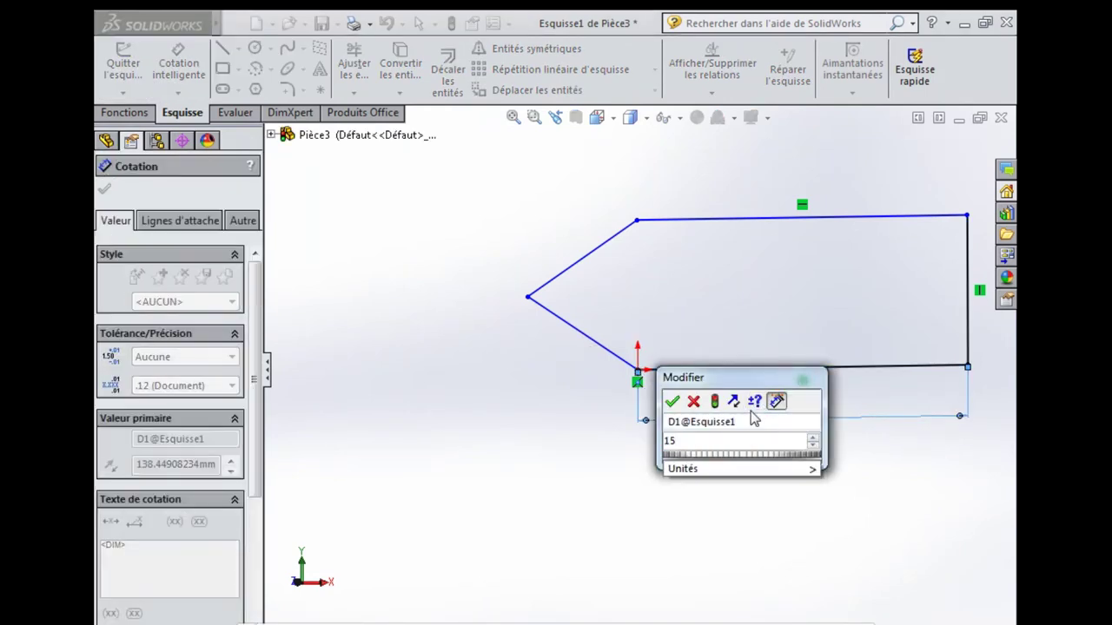
{"action": "left_click", "coordinate": [672, 402]}
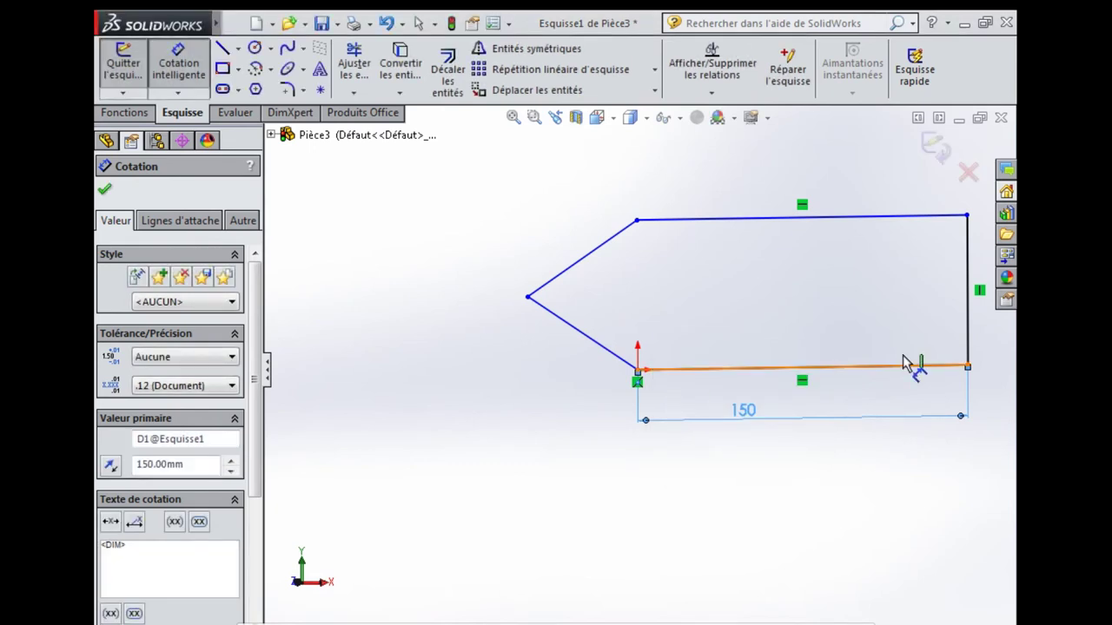
{"action": "left_click", "coordinate": [970, 337]}
{"action": "left_click", "coordinate": [921, 304]}
{"action": "type", "text": "100"}
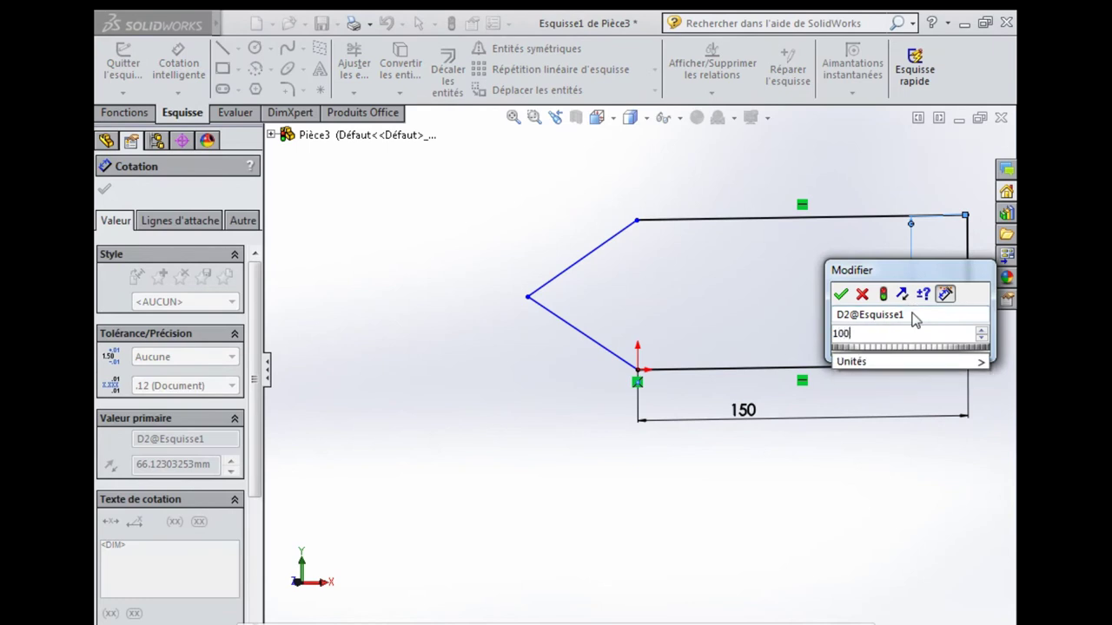
{"action": "left_click", "coordinate": [841, 295]}
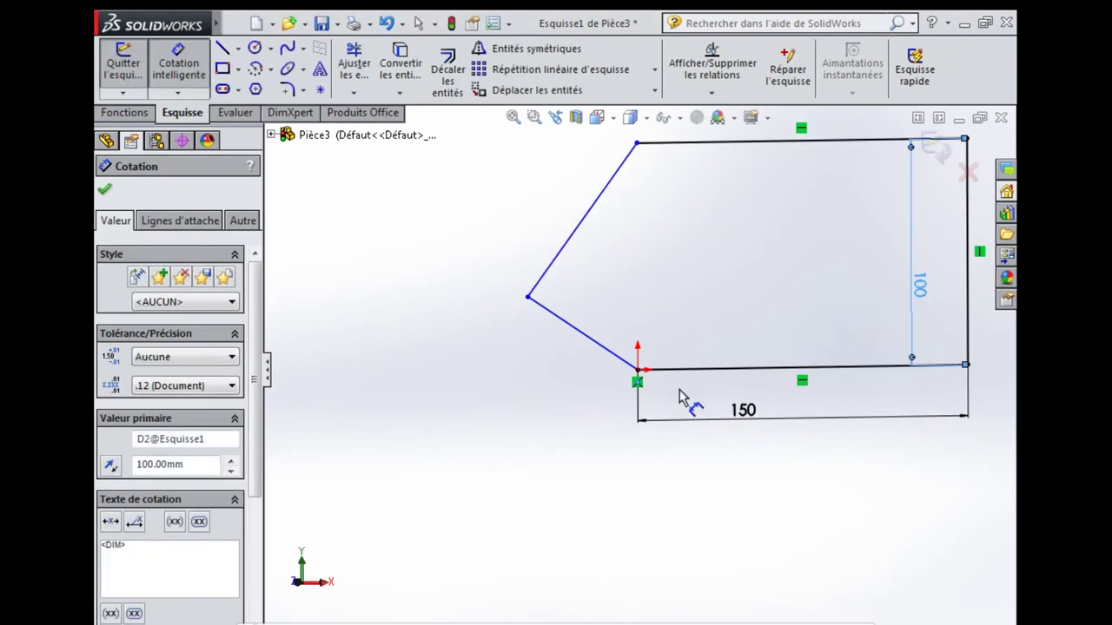
Step: Set the overall length to 200 and the left point 50 below the top, then exit the sketch
{"action": "left_click", "coordinate": [527, 298]}
{"action": "left_click", "coordinate": [966, 278]}
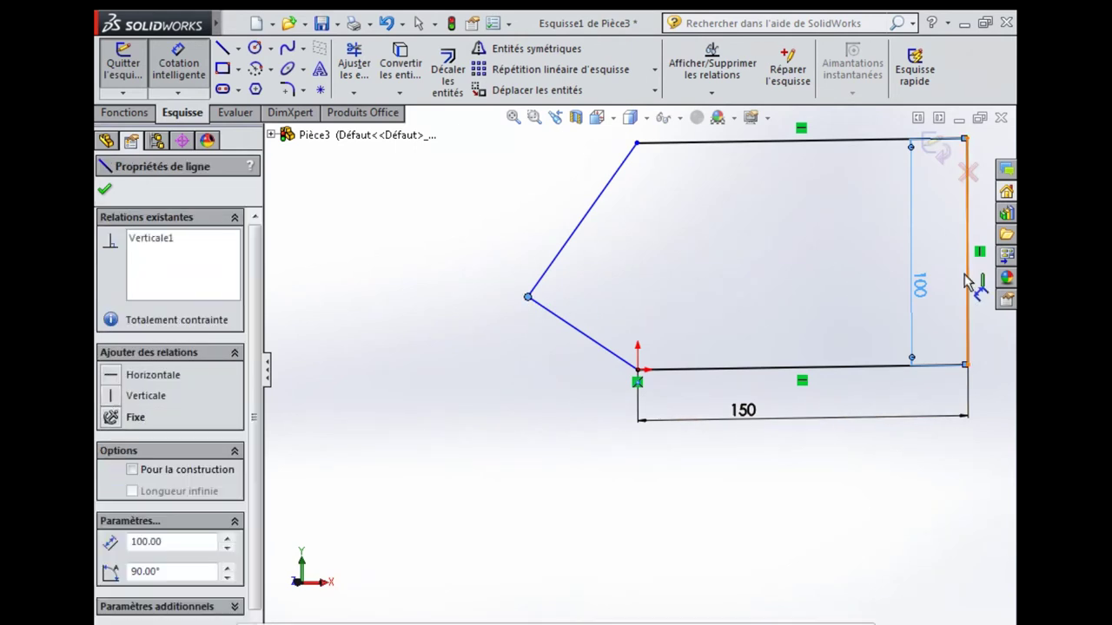
{"action": "left_click", "coordinate": [758, 278]}
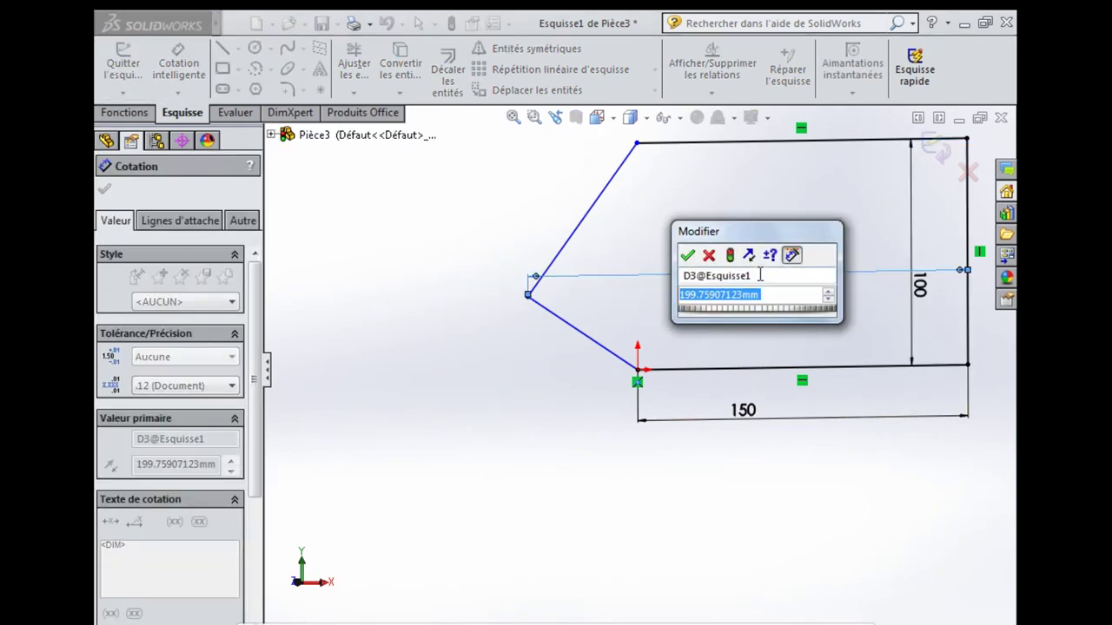
{"action": "type", "text": "200"}
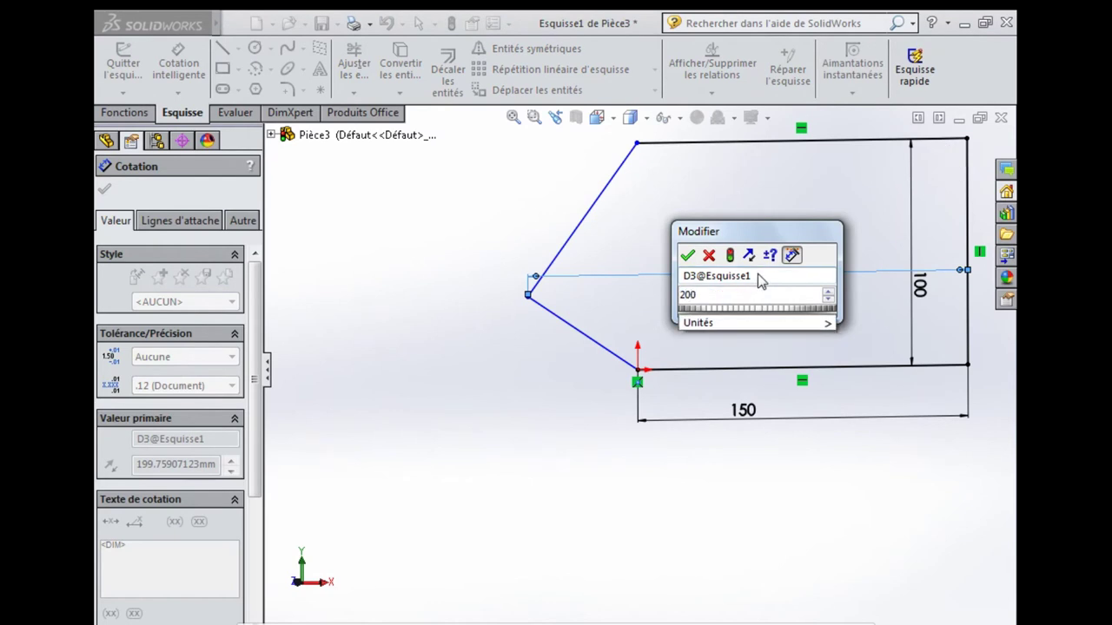
{"action": "left_click", "coordinate": [687, 257]}
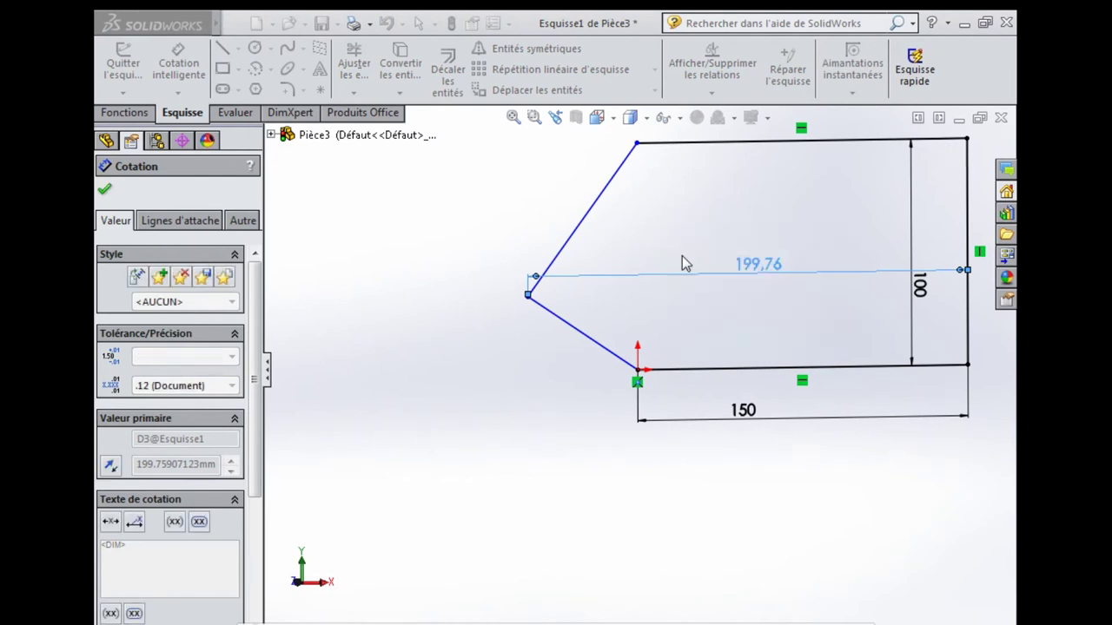
{"action": "left_click", "coordinate": [638, 143]}
{"action": "left_click", "coordinate": [527, 296]}
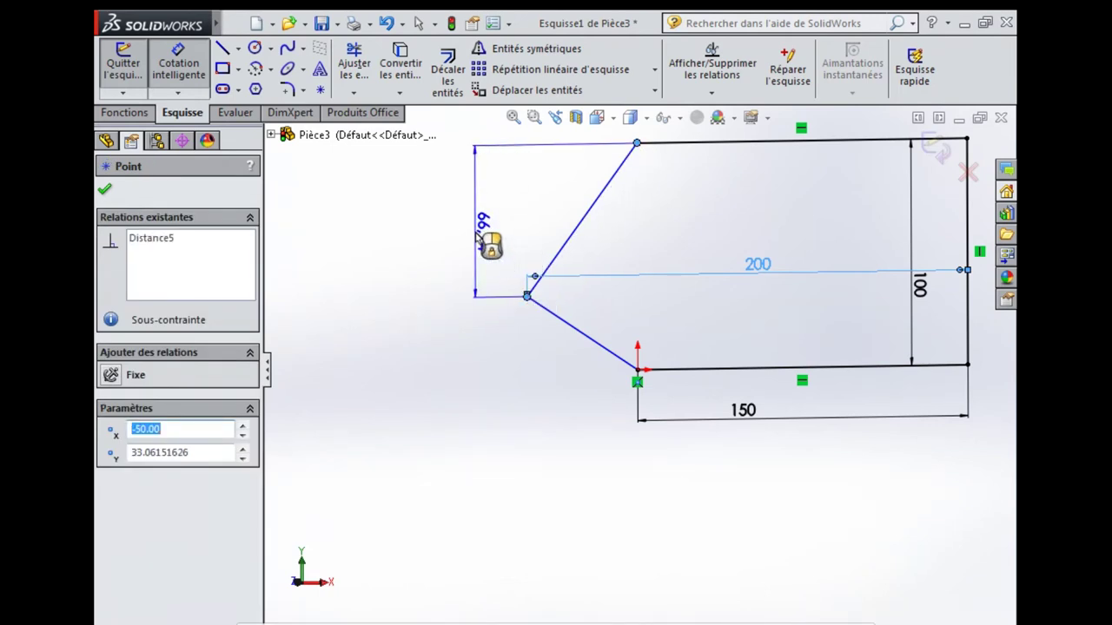
{"action": "left_click", "coordinate": [476, 235]}
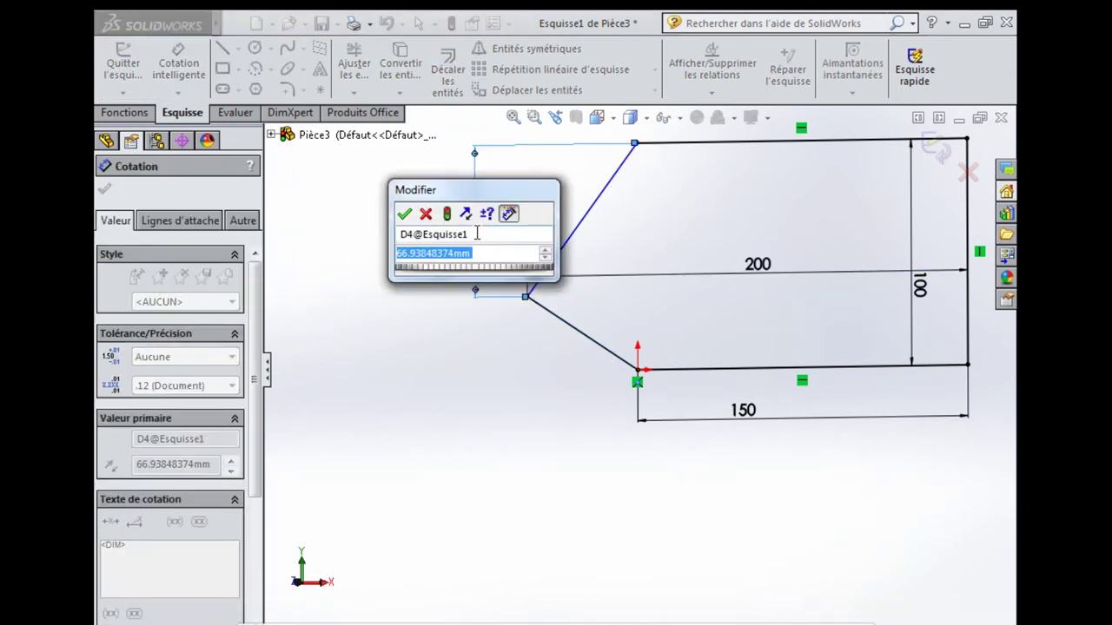
{"action": "type", "text": "50"}
{"action": "key", "text": "Return"}
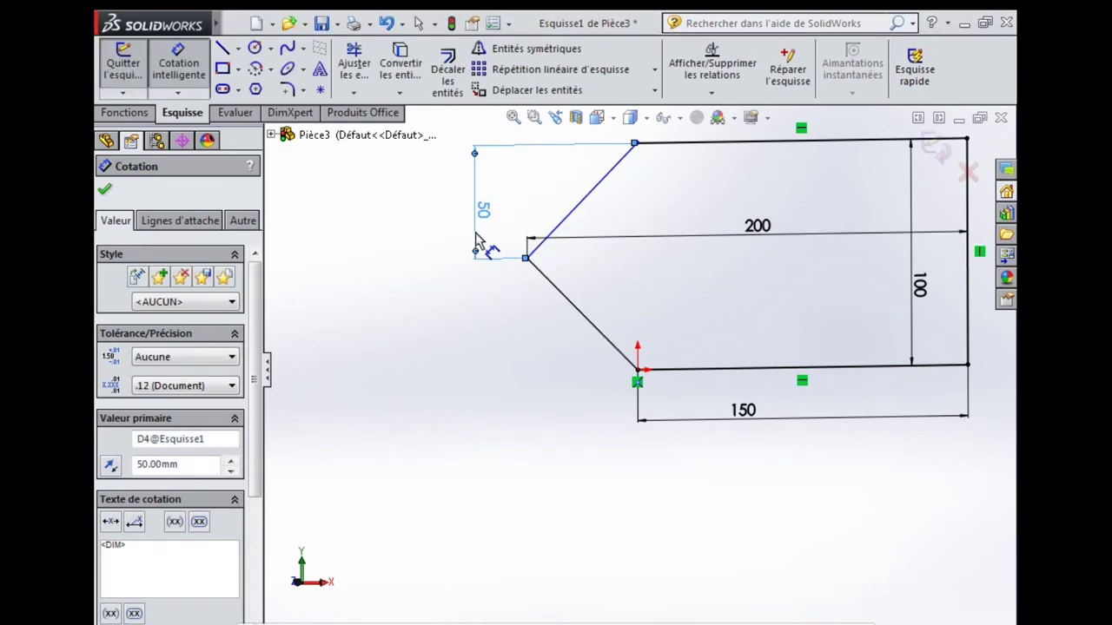
{"action": "left_click", "coordinate": [938, 157]}
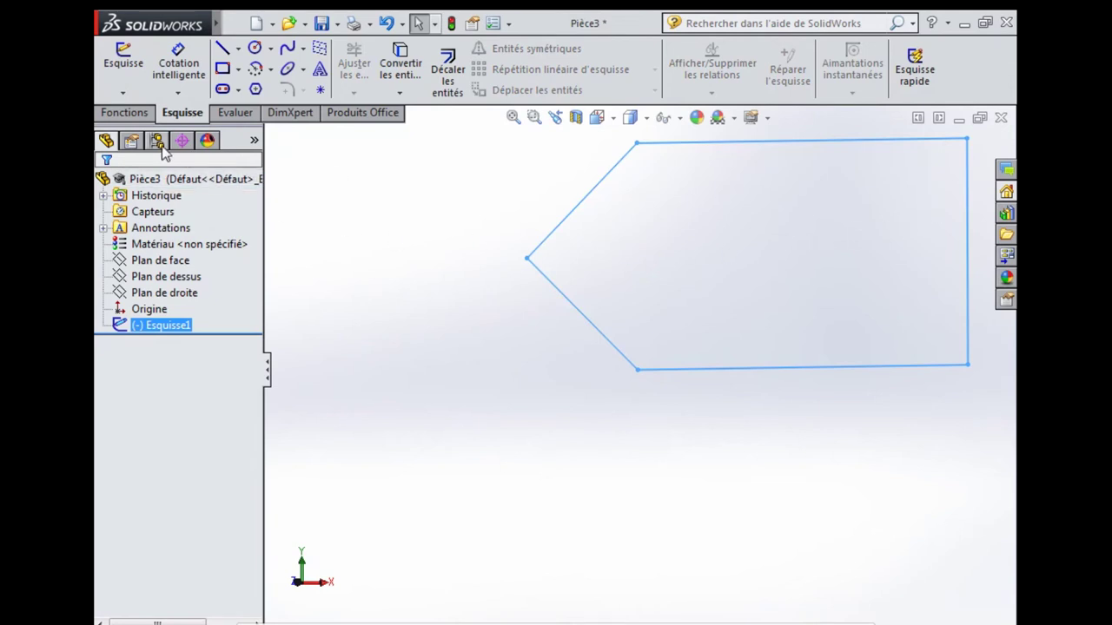
Step: Extrude the pointed profile 5 mm deep as Boss.-Extru.1
{"action": "left_click", "coordinate": [139, 121]}
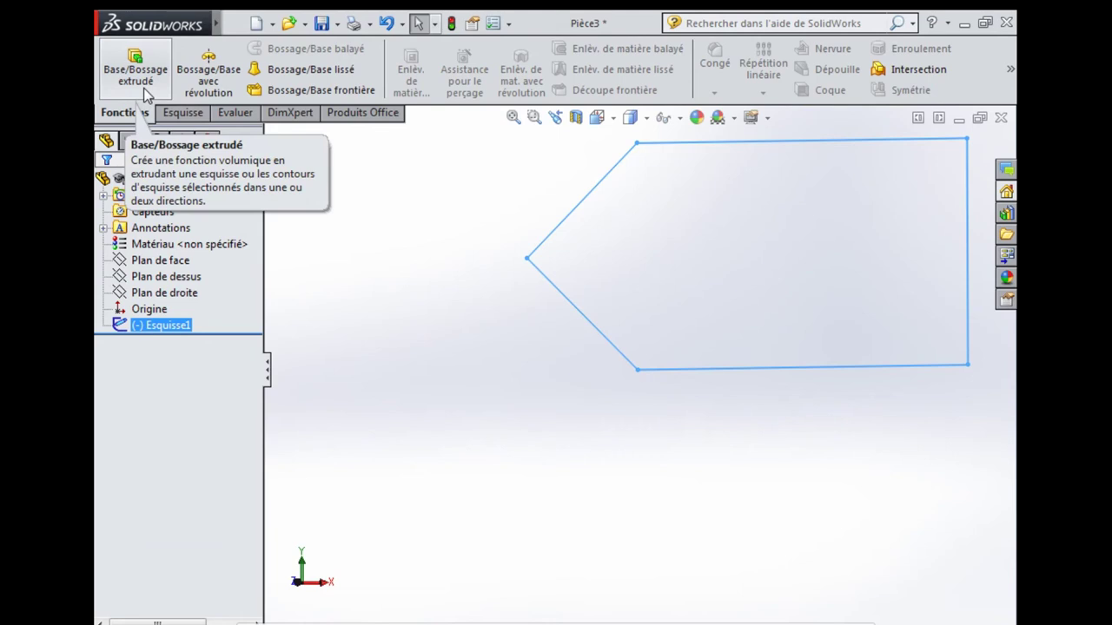
{"action": "left_click", "coordinate": [144, 90]}
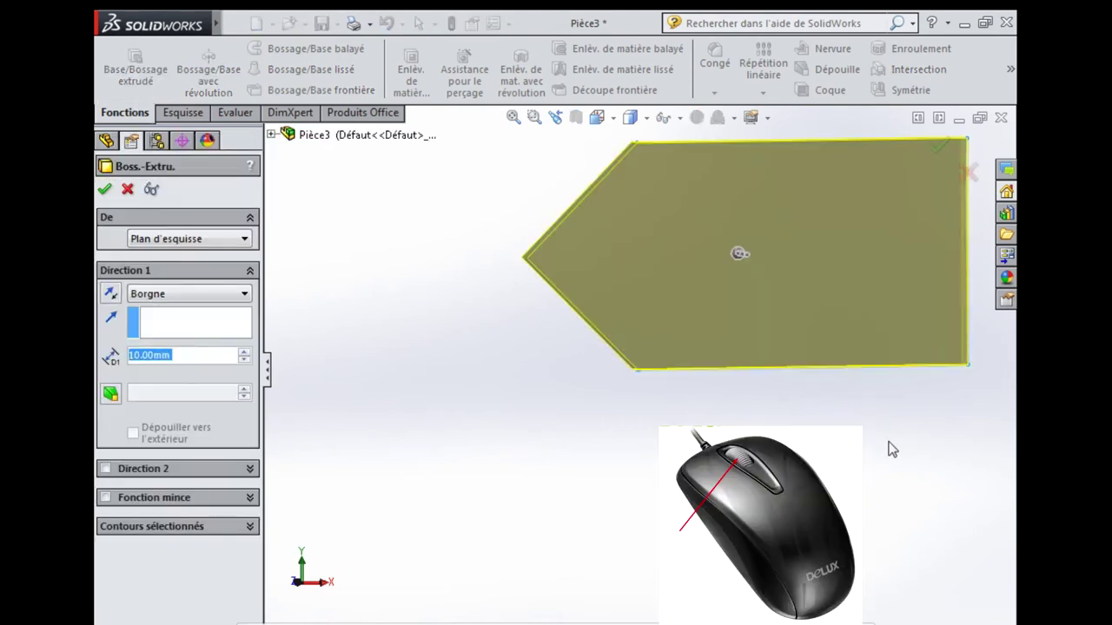
{"action": "mouse_move", "coordinate": [883, 421]}
{"action": "middle_mouse_down"}
{"action": "mouse_move", "coordinate": [673, 269]}
{"action": "mouse_move", "coordinate": [648, 350]}
{"action": "middle_mouse_up"}
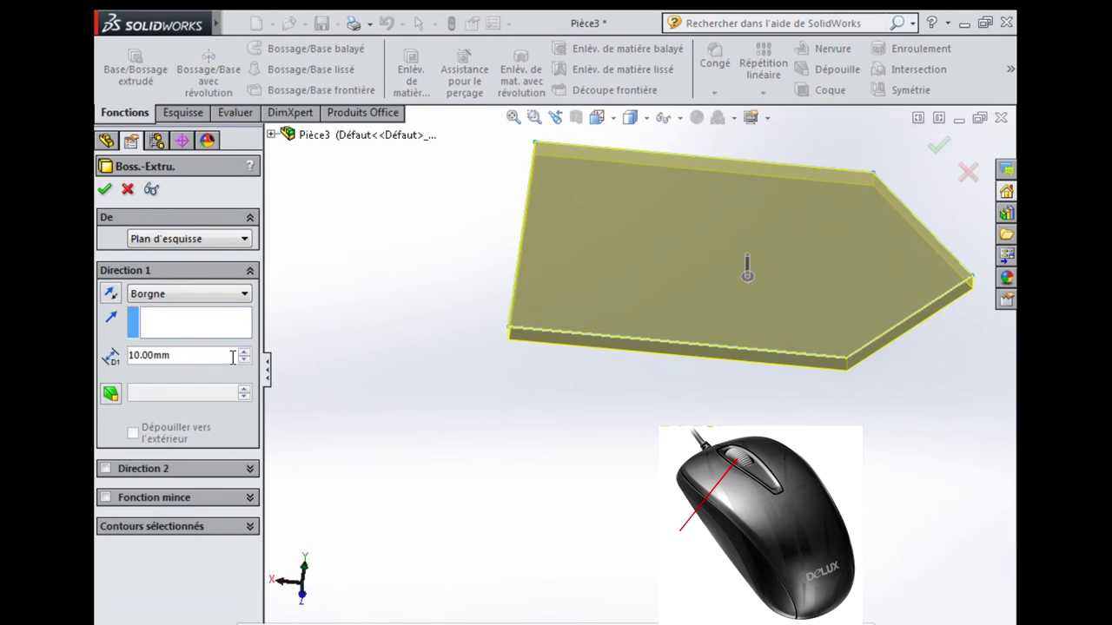
{"action": "double_click", "coordinate": [194, 357]}
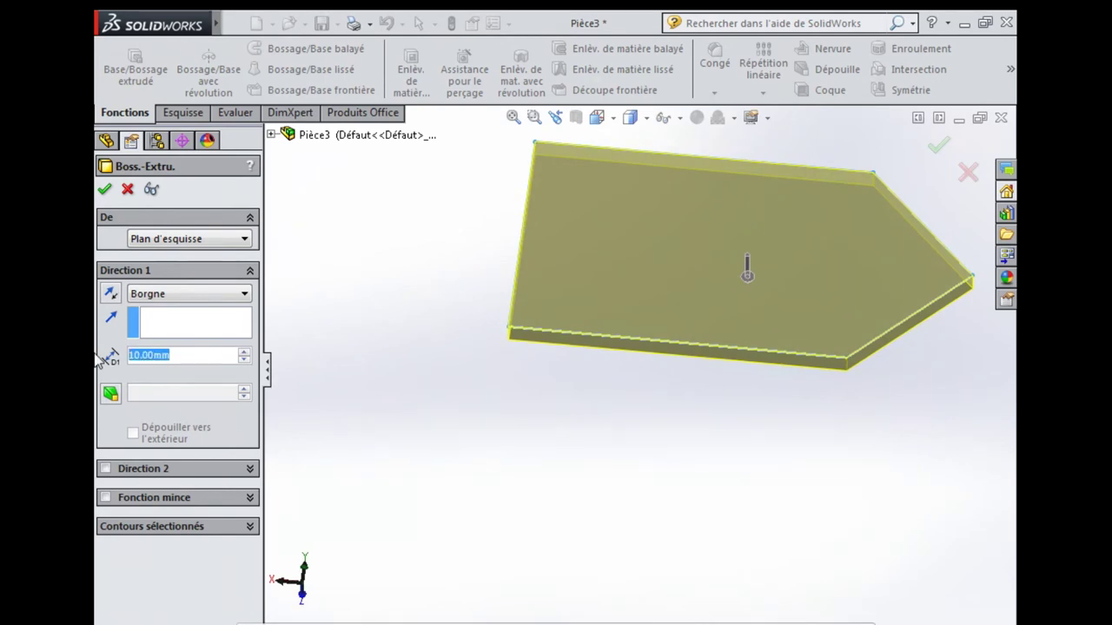
{"action": "type", "text": "5"}
{"action": "key", "text": "Return"}
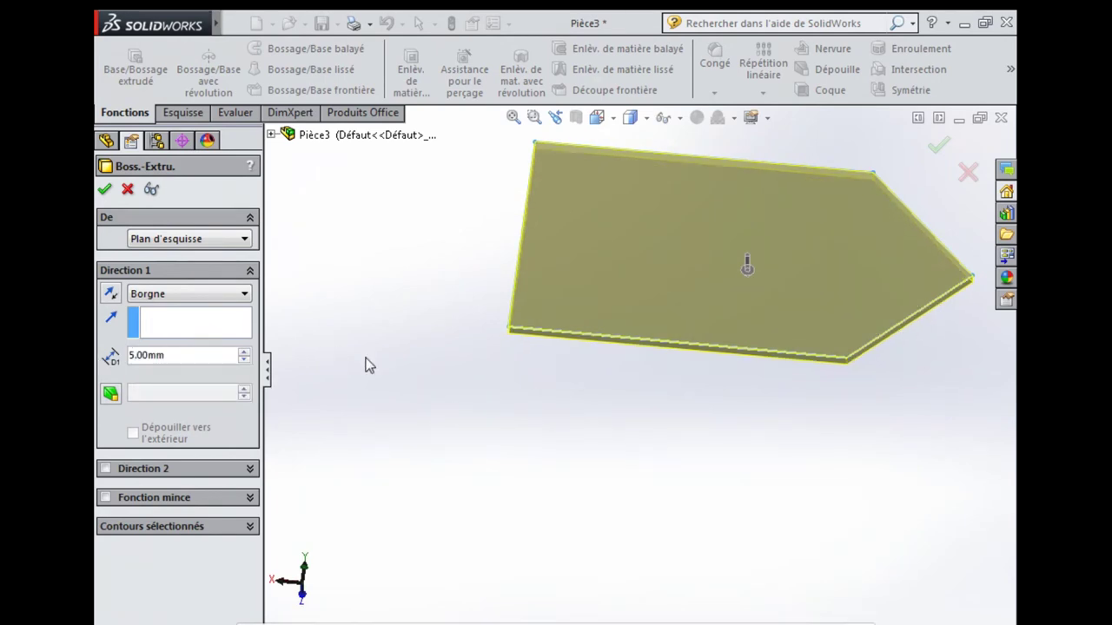
{"action": "middle_click_drag", "start_coordinate": [630, 409], "coordinate": [642, 412]}
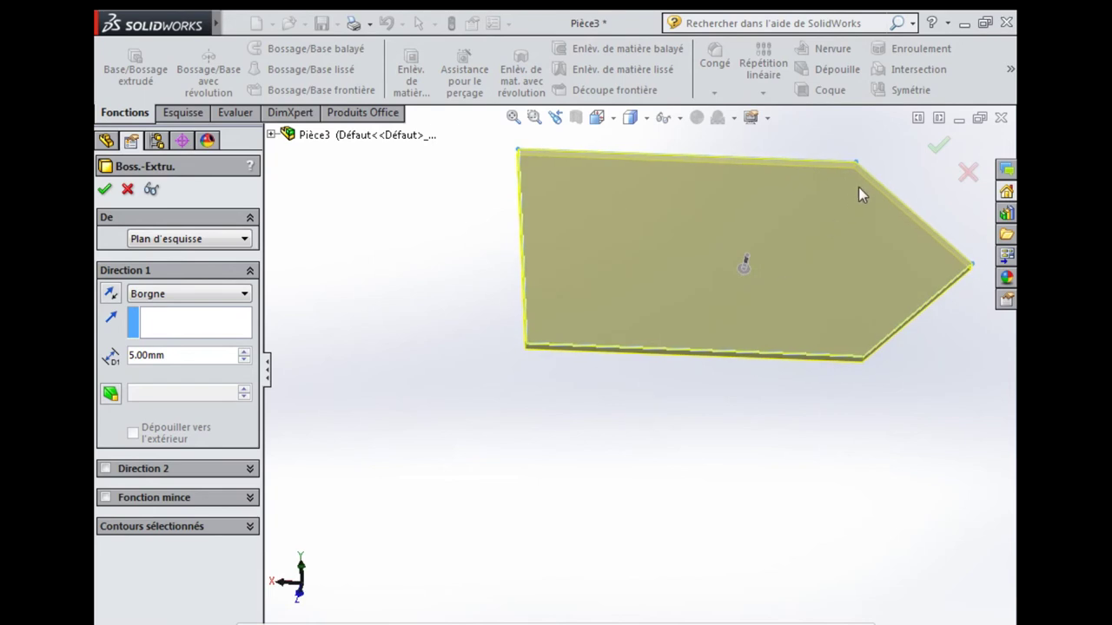
{"action": "left_click", "coordinate": [939, 149]}
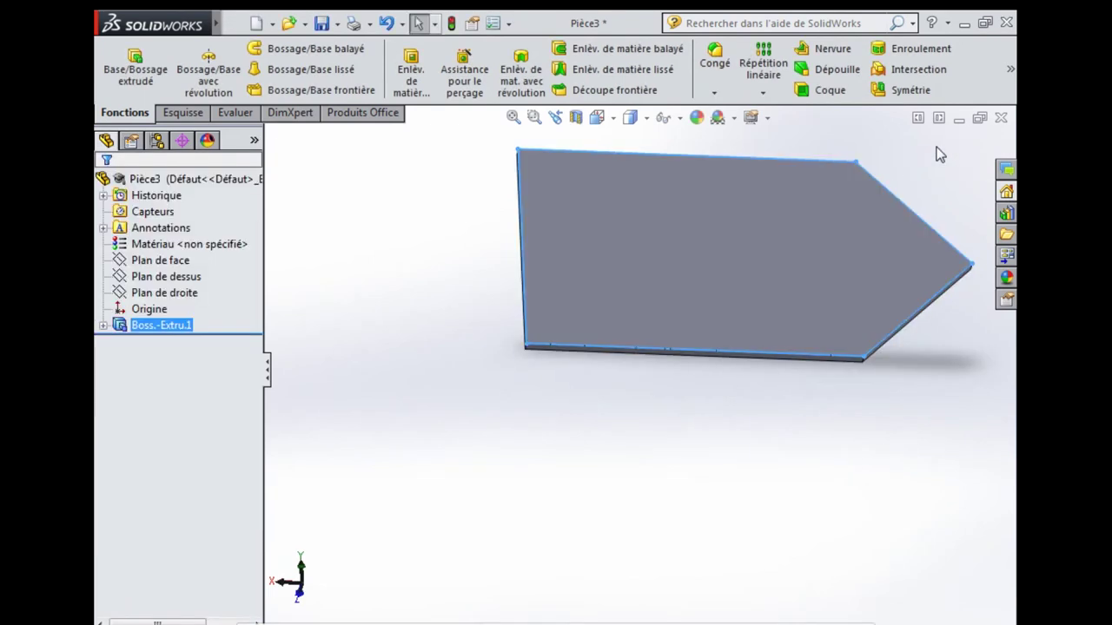
{"action": "mouse_move", "coordinate": [911, 306]}
{"action": "middle_mouse_down"}
{"action": "mouse_move", "coordinate": [820, 256]}
{"action": "mouse_move", "coordinate": [663, 205]}
{"action": "mouse_move", "coordinate": [571, 263]}
{"action": "mouse_move", "coordinate": [467, 292]}
{"action": "mouse_move", "coordinate": [365, 186]}
{"action": "mouse_move", "coordinate": [589, 142]}
{"action": "middle_mouse_up"}
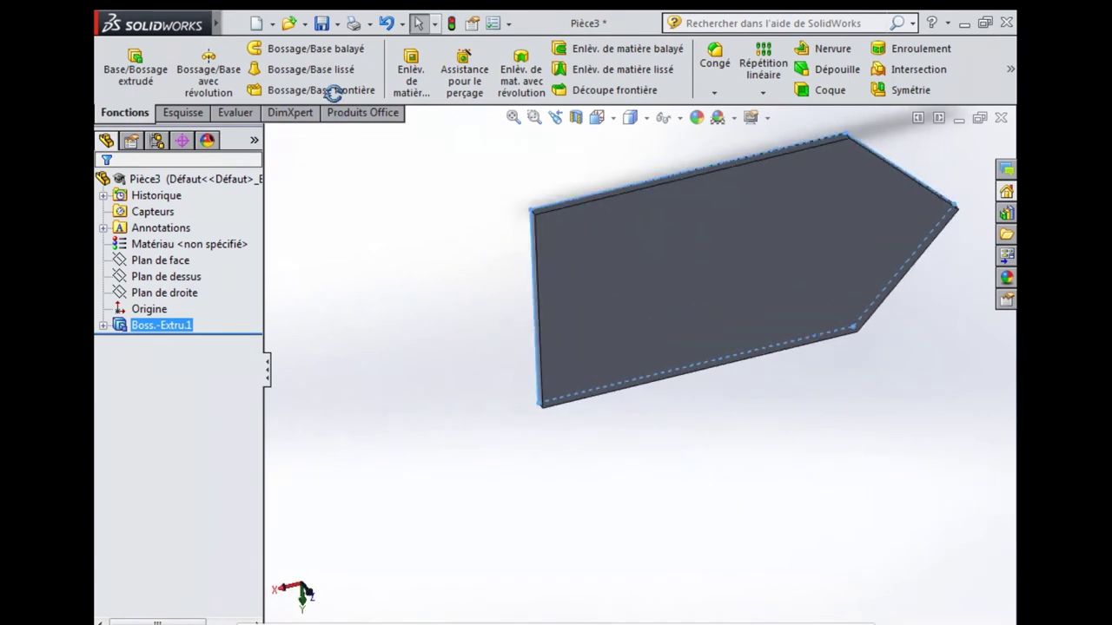
Step: Save the part as chassis.SLDPRT on the perso (U:) drive
{"action": "key", "text": "ctrl+1"}
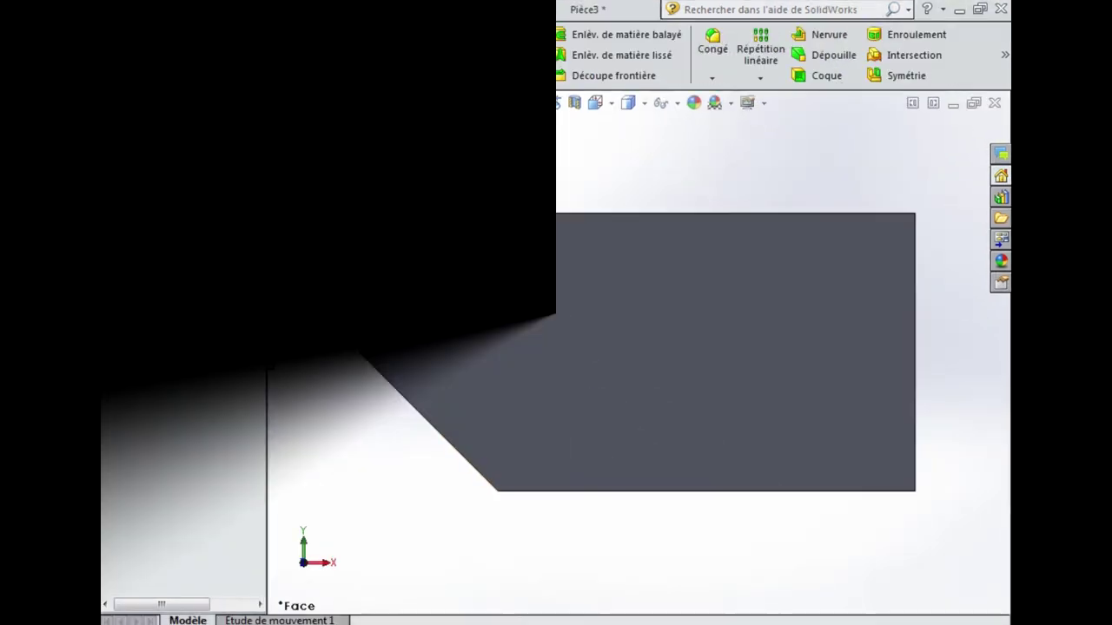
{"action": "left_click", "coordinate": [323, 10]}
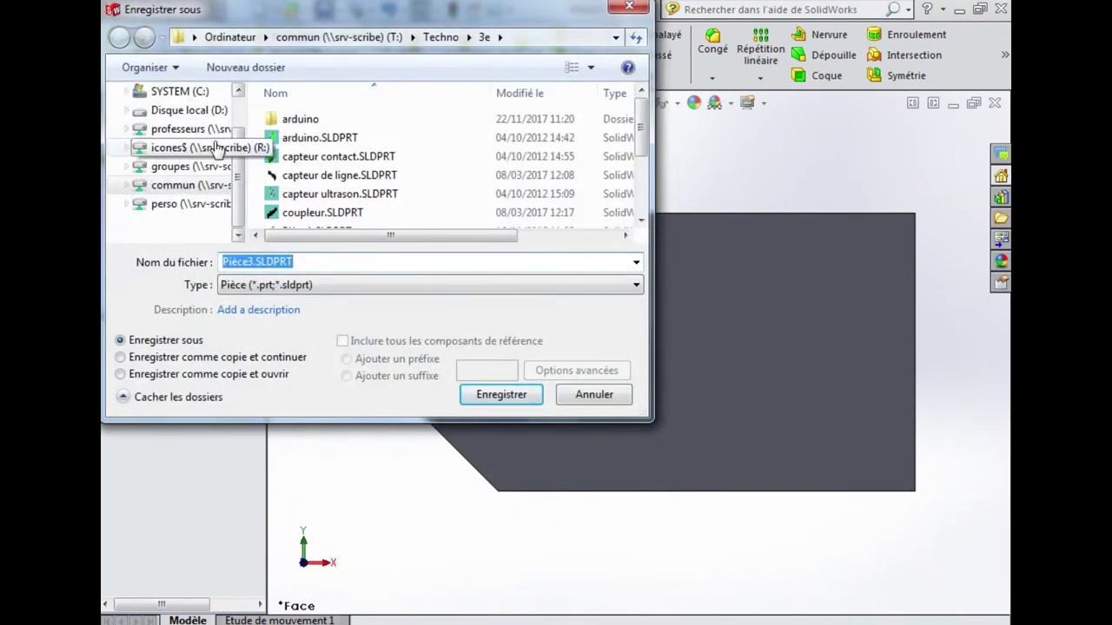
{"action": "left_click", "coordinate": [163, 205]}
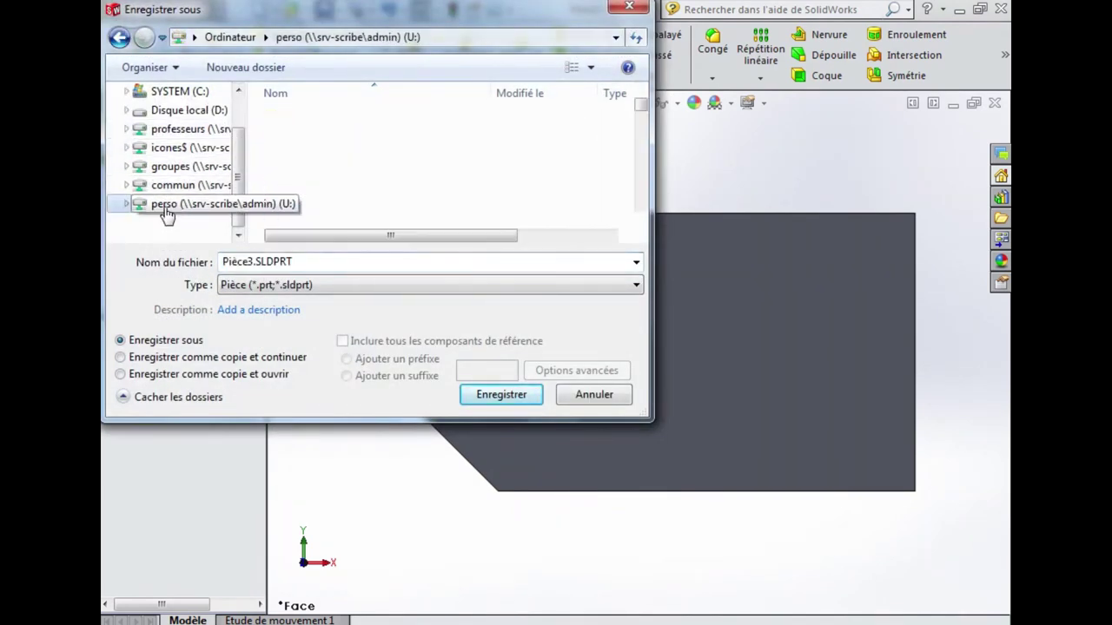
{"action": "double_click", "coordinate": [311, 265]}
{"action": "type", "text": "chassis"}
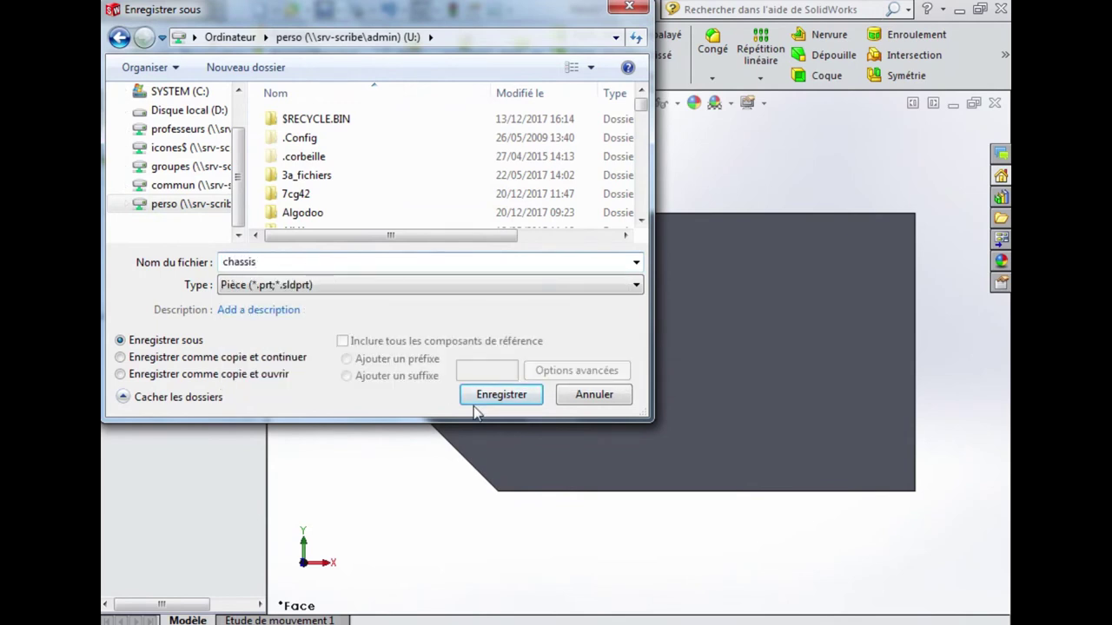
{"action": "left_click", "coordinate": [473, 398]}
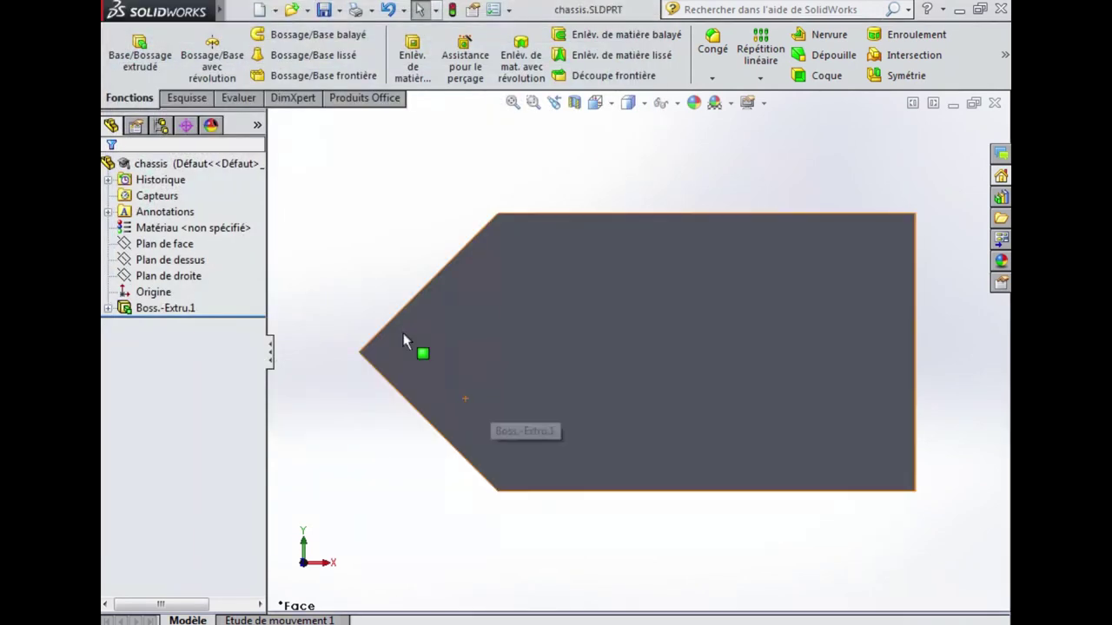
{"action": "left_click", "coordinate": [308, 12]}
Step: Open servomoteur1.SLDPRT from commun (T:) > Techno > 3e
{"action": "left_click", "coordinate": [318, 34]}
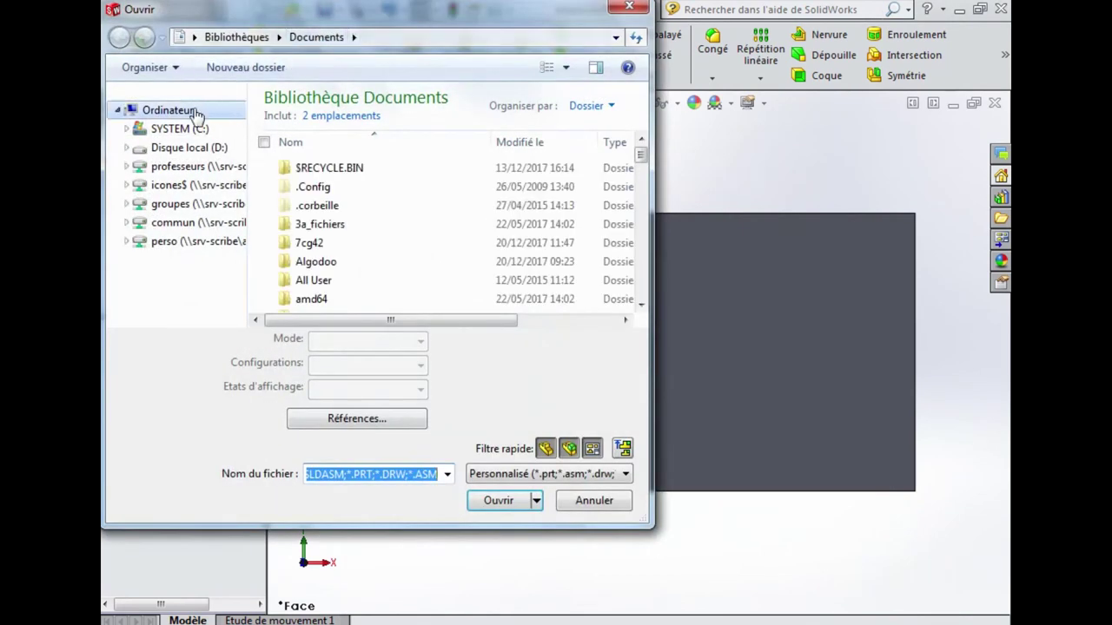
{"action": "left_click", "coordinate": [193, 114]}
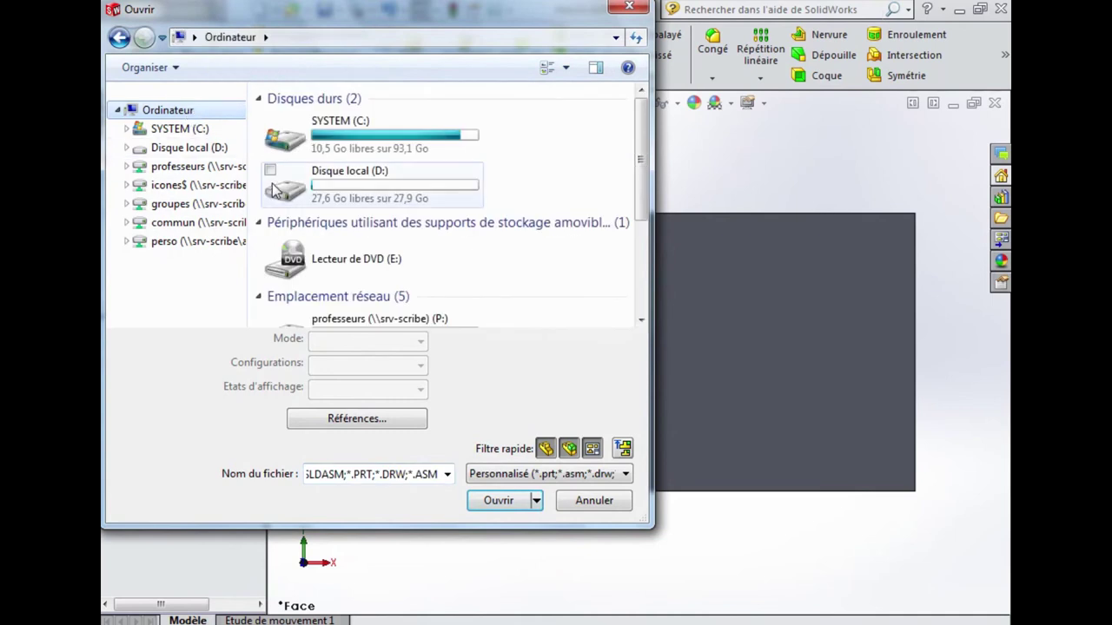
{"action": "left_click", "coordinate": [176, 225]}
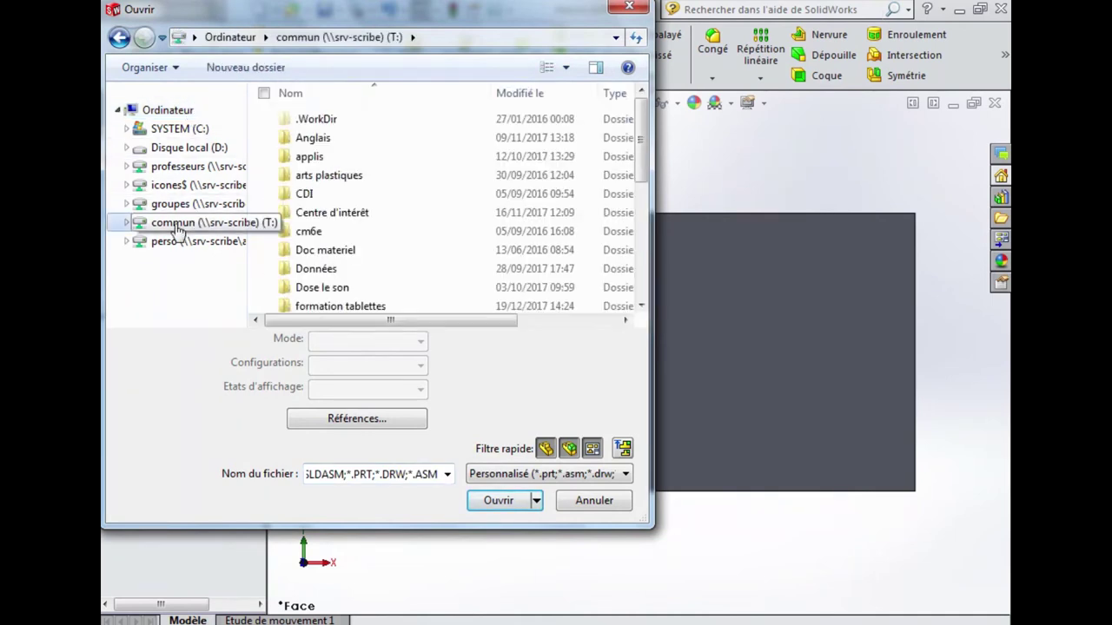
{"action": "scroll", "coordinate": [296, 244], "scroll_direction": "down", "scroll_amount": 1}
{"action": "scroll", "coordinate": [309, 256], "scroll_direction": "down", "scroll_amount": 2}
{"action": "scroll", "coordinate": [325, 263], "scroll_direction": "down", "scroll_amount": 1}
{"action": "left_click", "coordinate": [330, 250]}
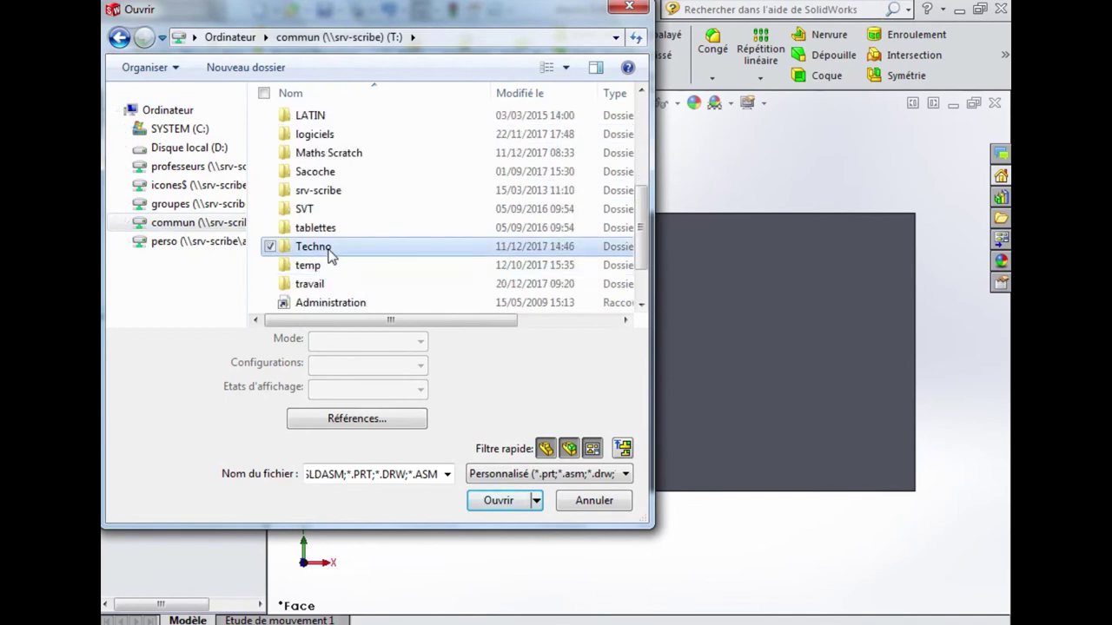
{"action": "double_click", "coordinate": [329, 250]}
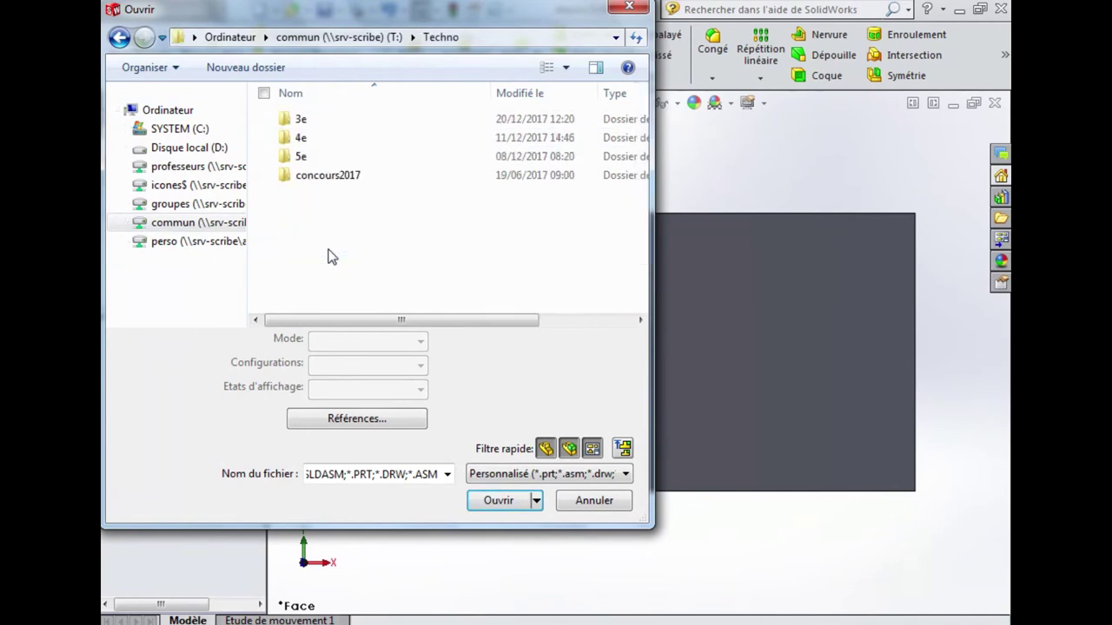
{"action": "double_click", "coordinate": [296, 119]}
{"action": "scroll", "coordinate": [340, 207], "scroll_direction": "down", "scroll_amount": 1}
{"action": "scroll", "coordinate": [340, 207], "scroll_direction": "down", "scroll_amount": 1}
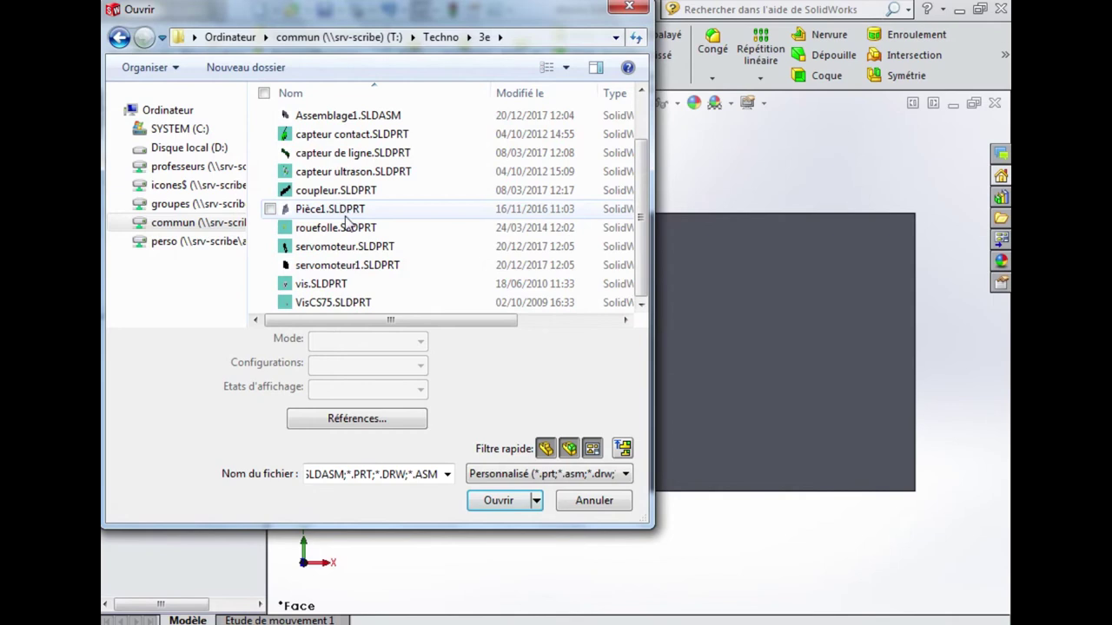
{"action": "left_click", "coordinate": [345, 267]}
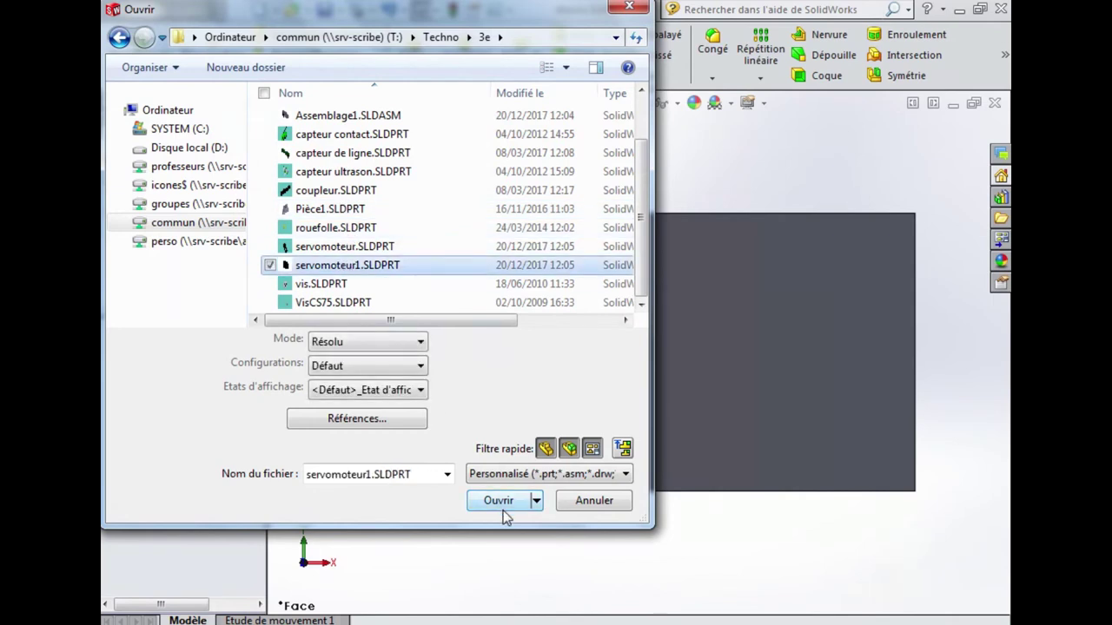
{"action": "left_click", "coordinate": [497, 501]}
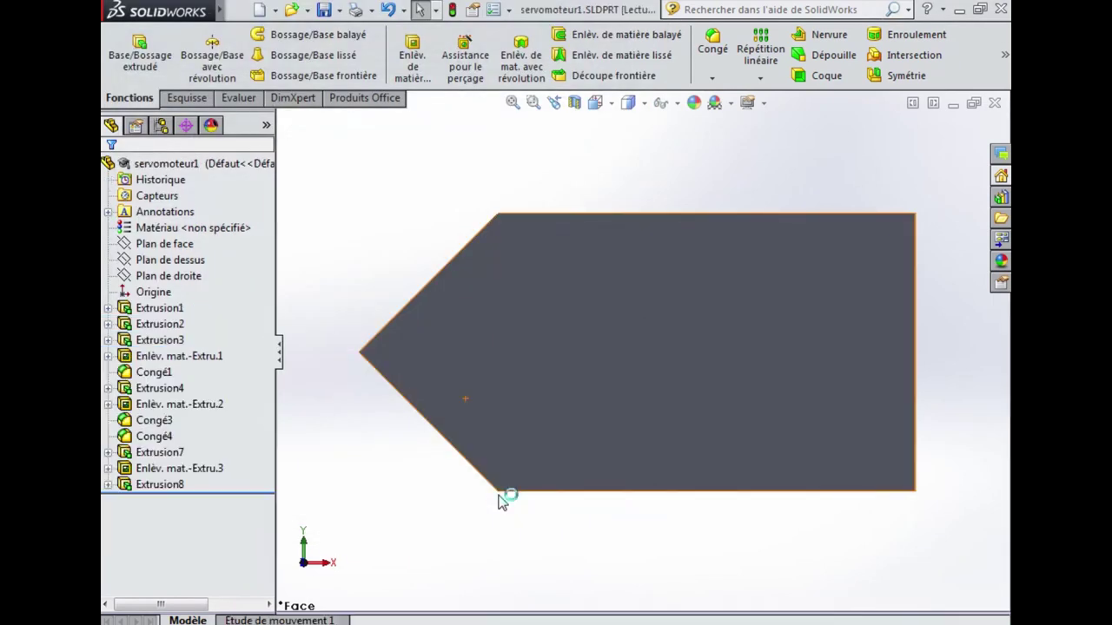
Step: Create a new Assemblage document and place the chassis part as its first component
{"action": "mouse_move", "coordinate": [767, 460]}
{"action": "middle_mouse_down"}
{"action": "mouse_move", "coordinate": [704, 454]}
{"action": "mouse_move", "coordinate": [624, 408]}
{"action": "mouse_move", "coordinate": [762, 320]}
{"action": "mouse_move", "coordinate": [834, 256]}
{"action": "mouse_move", "coordinate": [856, 217]}
{"action": "middle_mouse_up"}
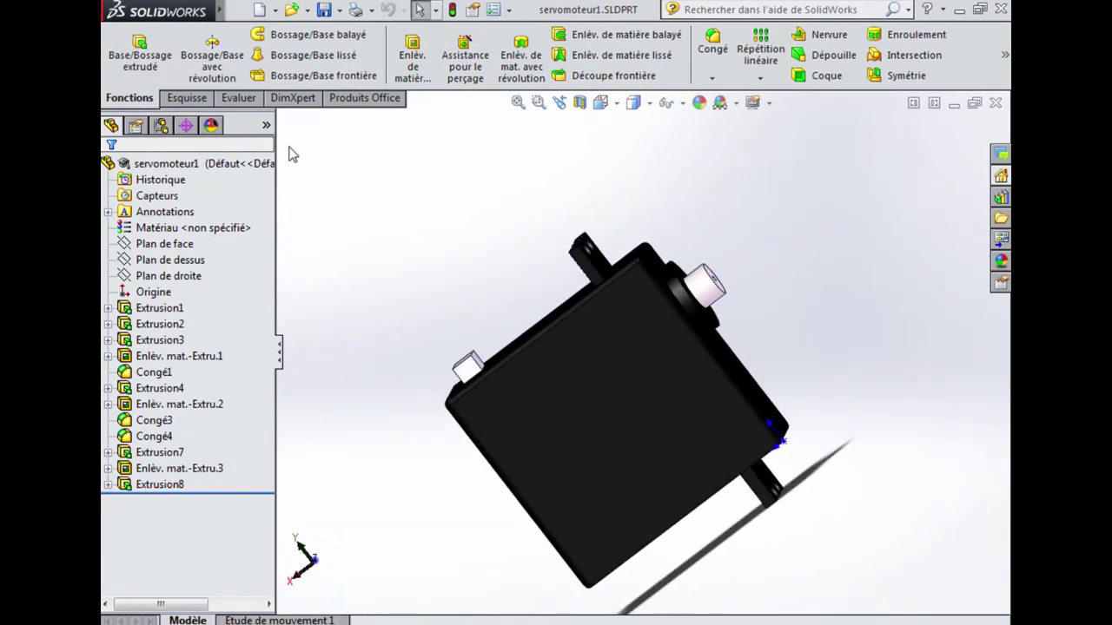
{"action": "left_click", "coordinate": [275, 10]}
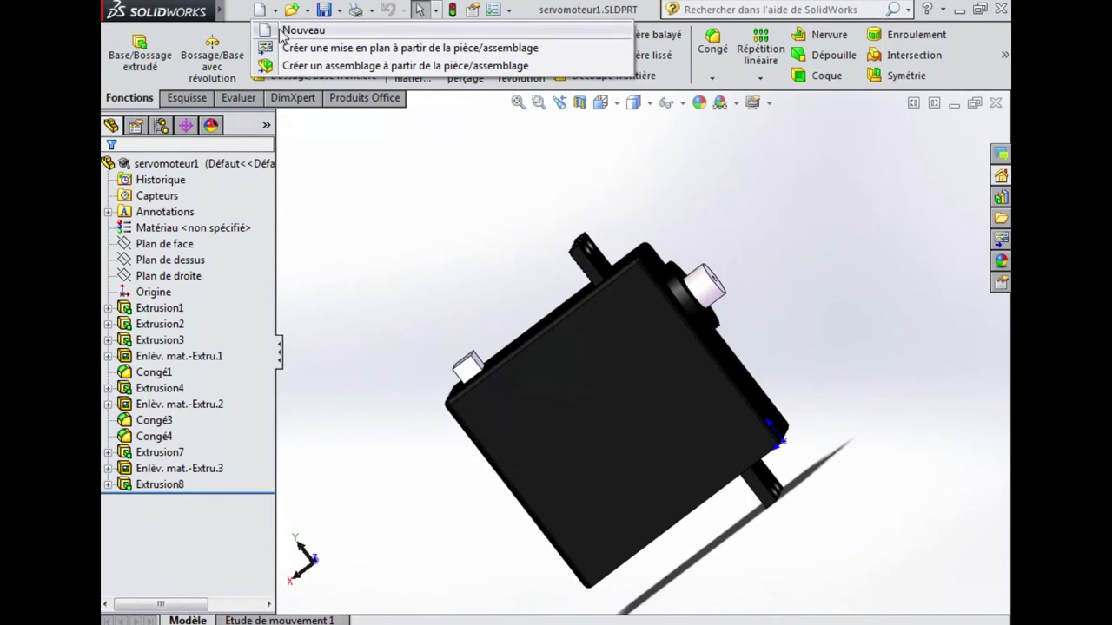
{"action": "left_click", "coordinate": [281, 33]}
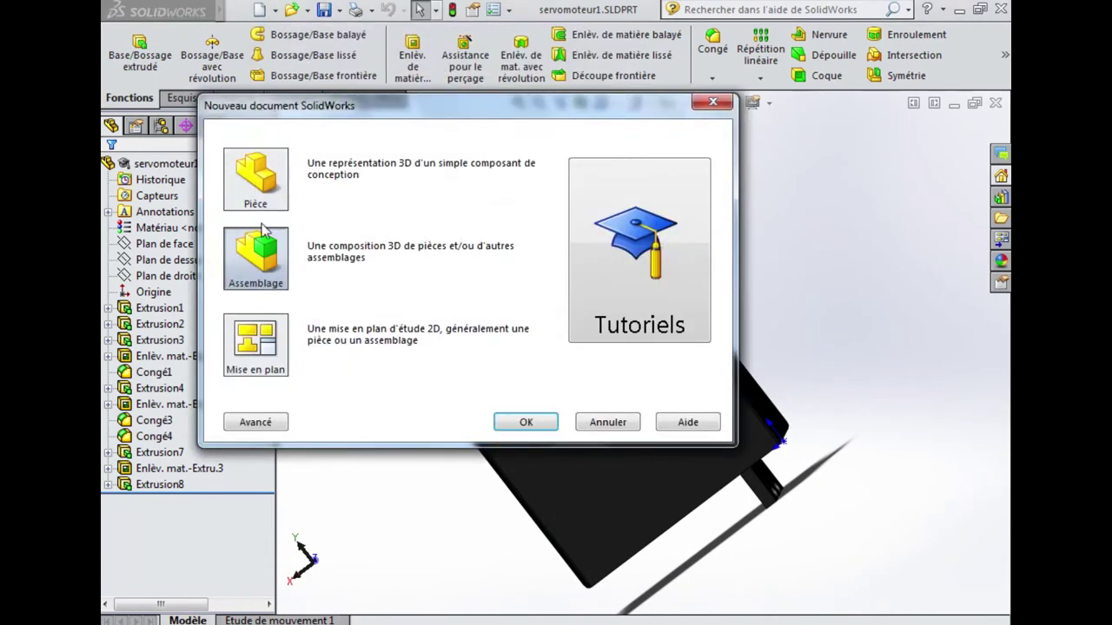
{"action": "left_click", "coordinate": [508, 422]}
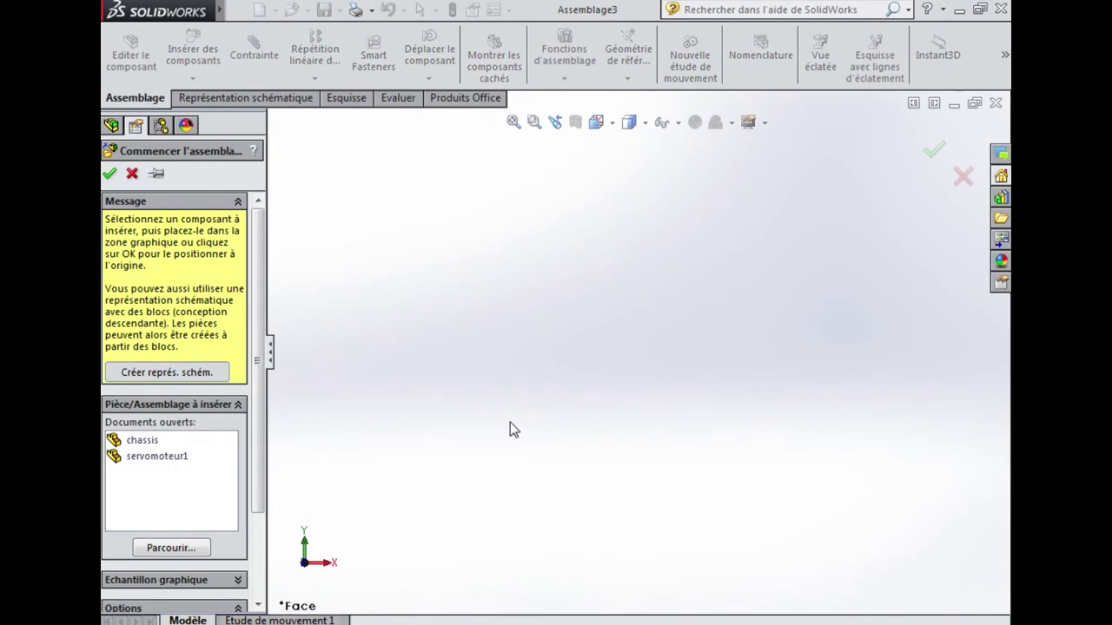
{"action": "left_click", "coordinate": [146, 445]}
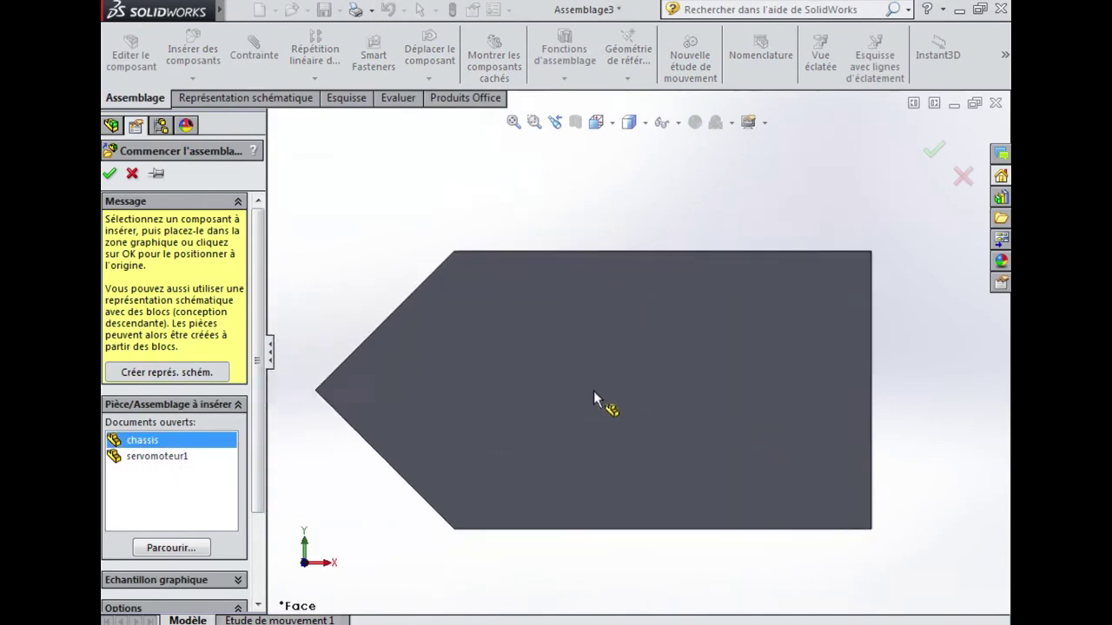
{"action": "left_click", "coordinate": [594, 364]}
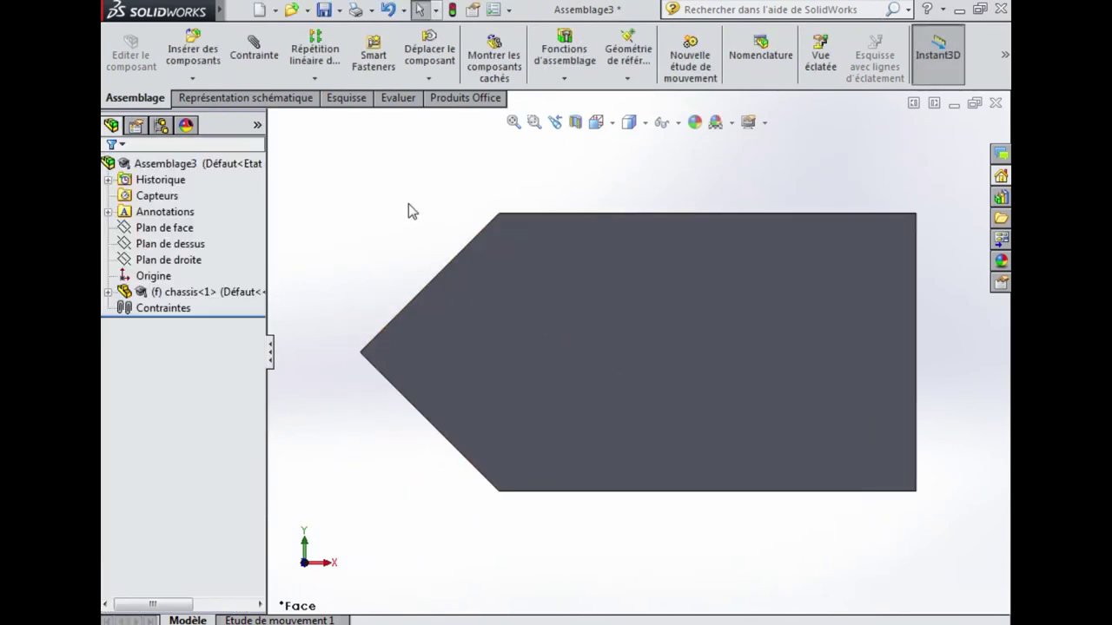
Step: Insert servomoteur1 and drop it on the right end of the chassis plate
{"action": "left_click", "coordinate": [201, 78]}
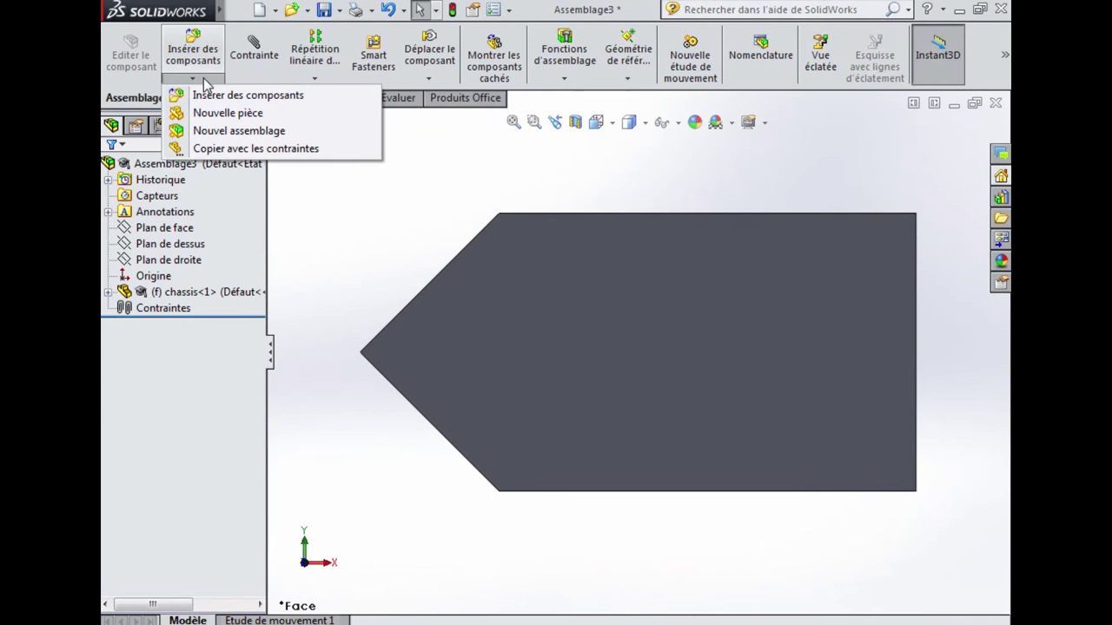
{"action": "left_click", "coordinate": [206, 97]}
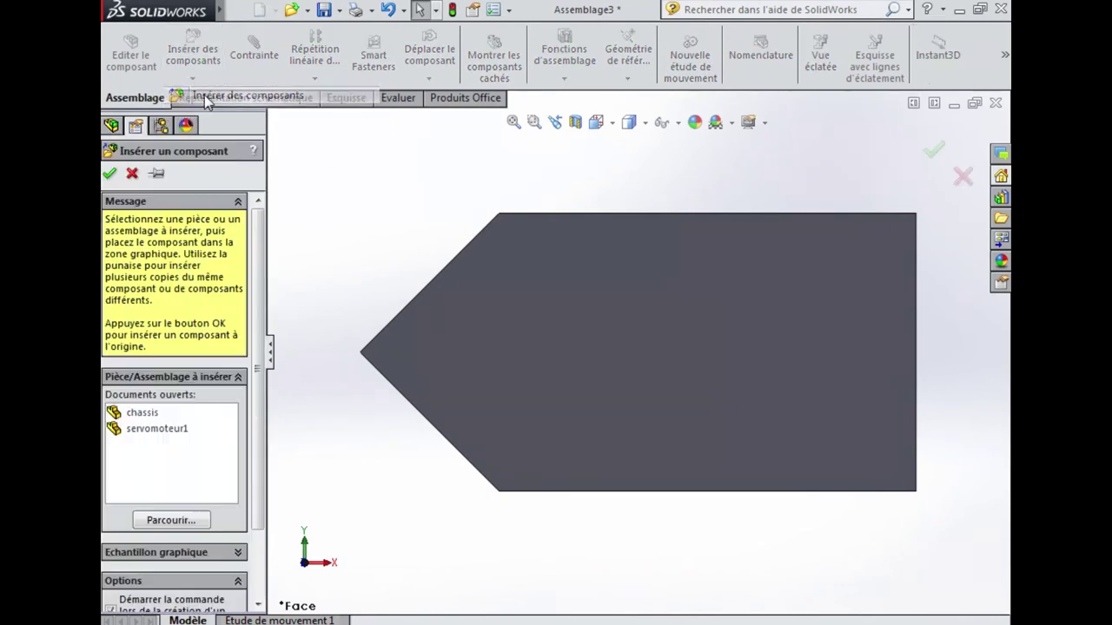
{"action": "left_click", "coordinate": [178, 432]}
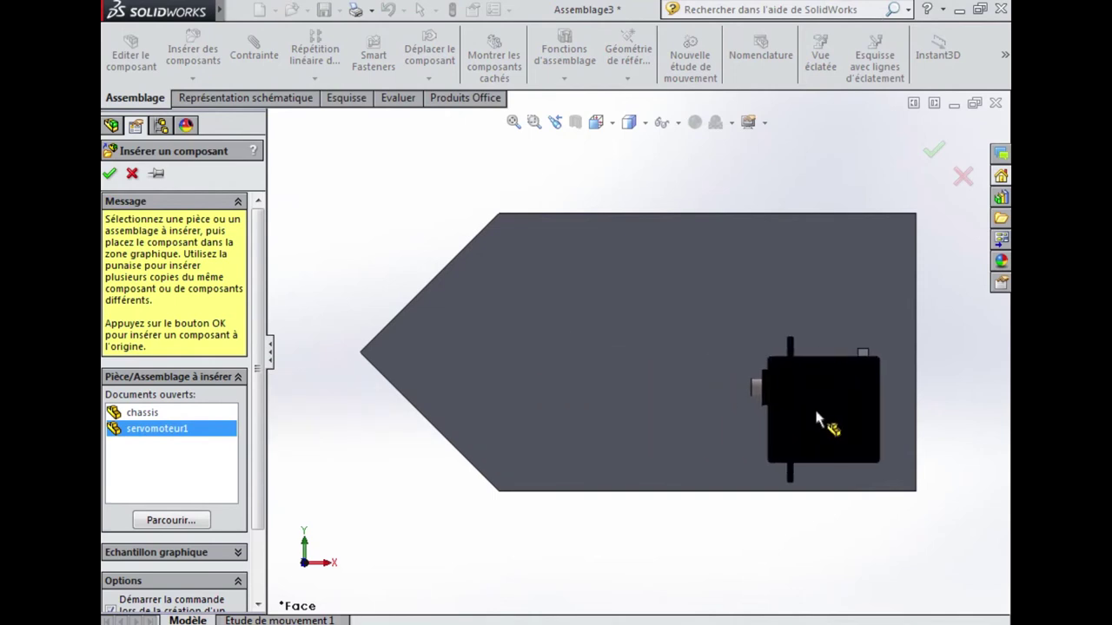
{"action": "left_click", "coordinate": [817, 423]}
{"action": "mouse_move", "coordinate": [863, 496]}
{"action": "middle_mouse_down"}
{"action": "mouse_move", "coordinate": [852, 429]}
{"action": "mouse_move", "coordinate": [883, 394]}
{"action": "middle_mouse_up"}
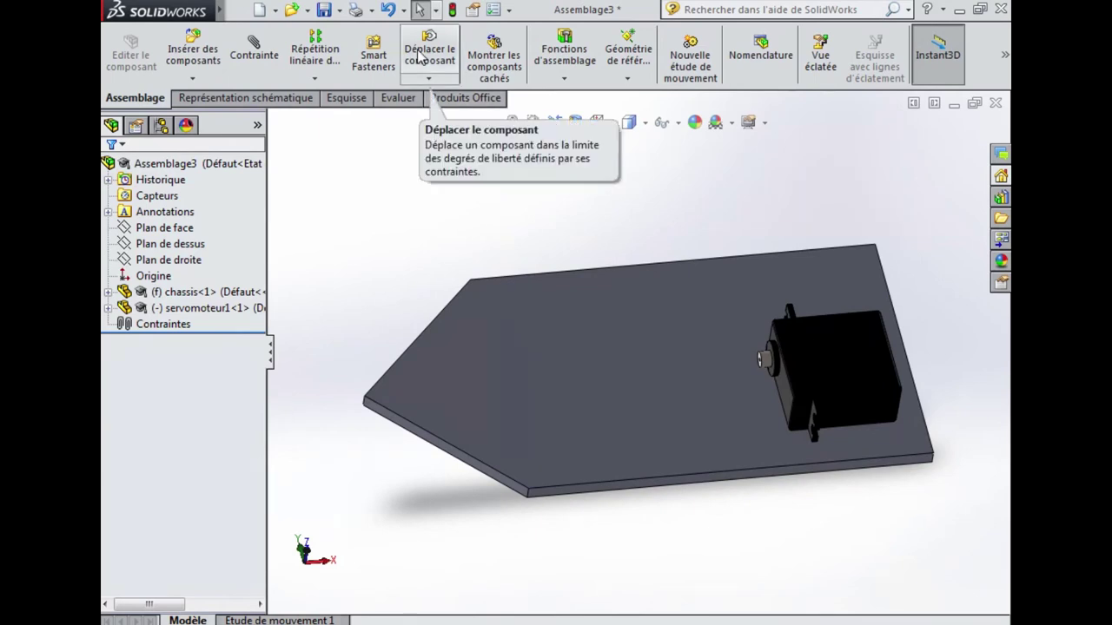
Step: Rotate servomoteur1 freely until it stands upright on the chassis, then confirm
{"action": "left_click", "coordinate": [429, 79]}
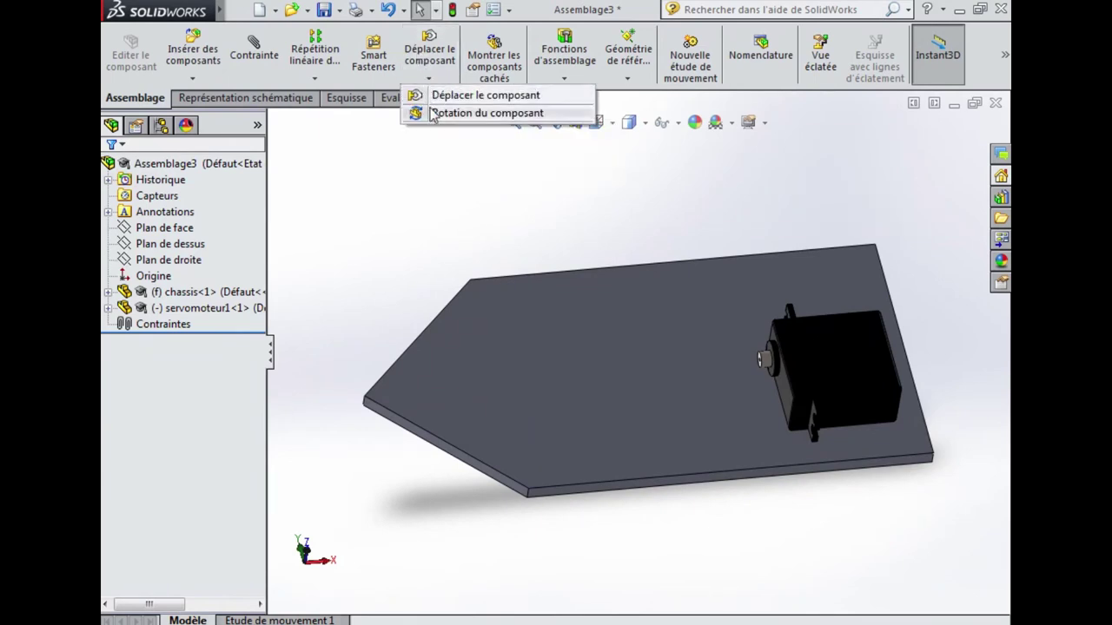
{"action": "left_click", "coordinate": [430, 114]}
{"action": "mouse_move", "coordinate": [809, 354]}
{"action": "left_mouse_down"}
{"action": "mouse_move", "coordinate": [985, 352]}
{"action": "mouse_move", "coordinate": [832, 417]}
{"action": "mouse_move", "coordinate": [800, 325]}
{"action": "mouse_move", "coordinate": [831, 509]}
{"action": "left_mouse_up"}
{"action": "mouse_move", "coordinate": [824, 447]}
{"action": "middle_mouse_down"}
{"action": "mouse_move", "coordinate": [851, 420]}
{"action": "mouse_move", "coordinate": [849, 360]}
{"action": "mouse_move", "coordinate": [782, 331]}
{"action": "mouse_move", "coordinate": [754, 298]}
{"action": "middle_mouse_up"}
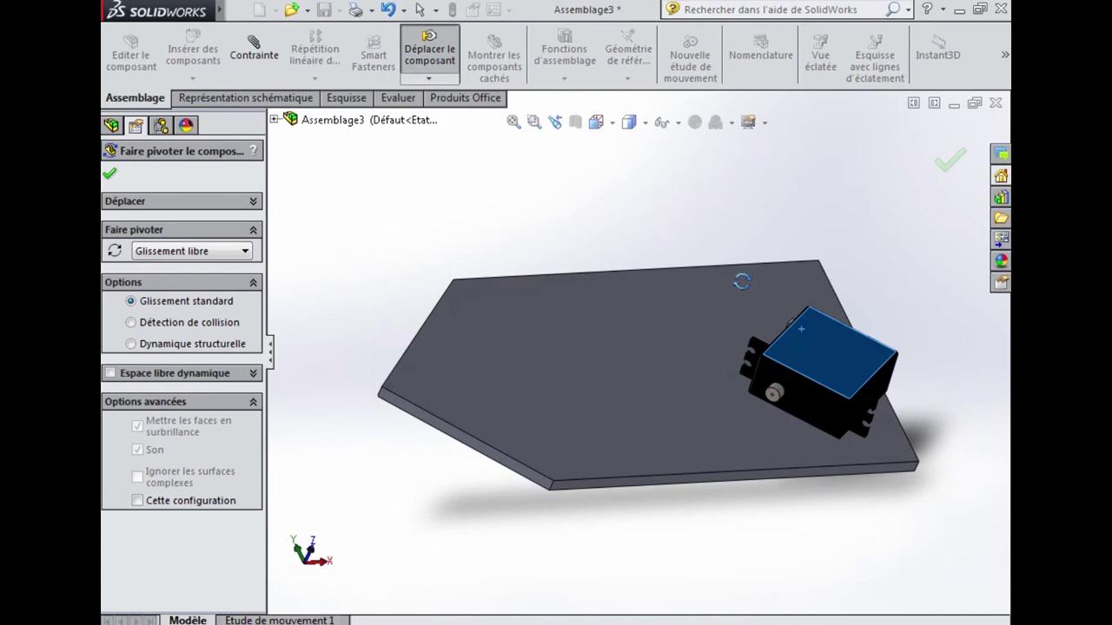
{"action": "left_click", "coordinate": [947, 173]}
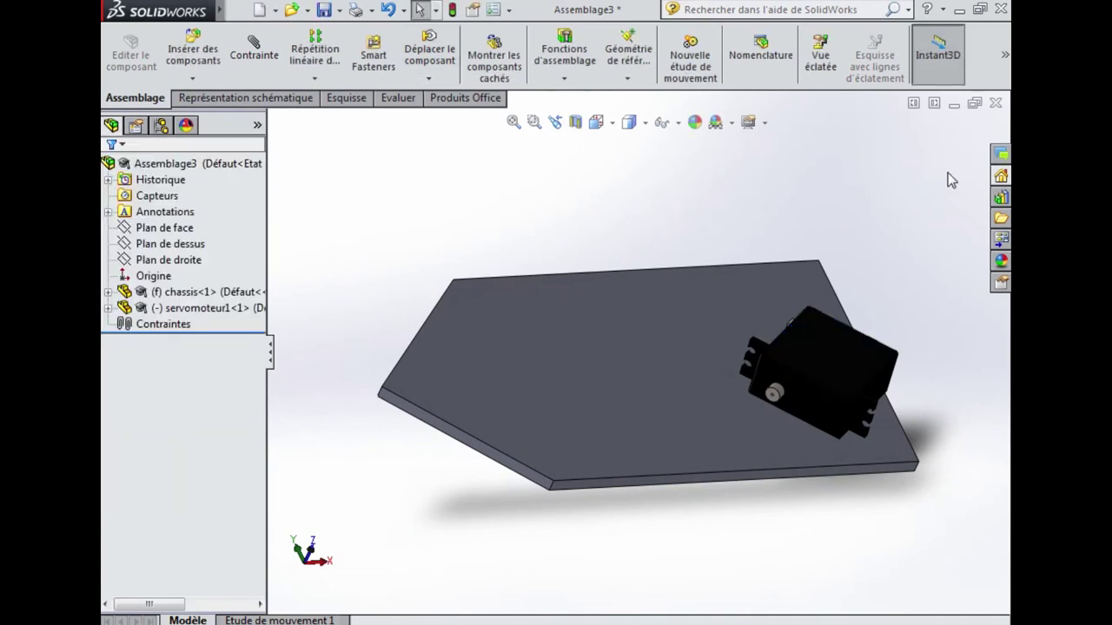
Step: Mate the servomotor's bottom face coincident with the chassis plate face
{"action": "left_click", "coordinate": [253, 54]}
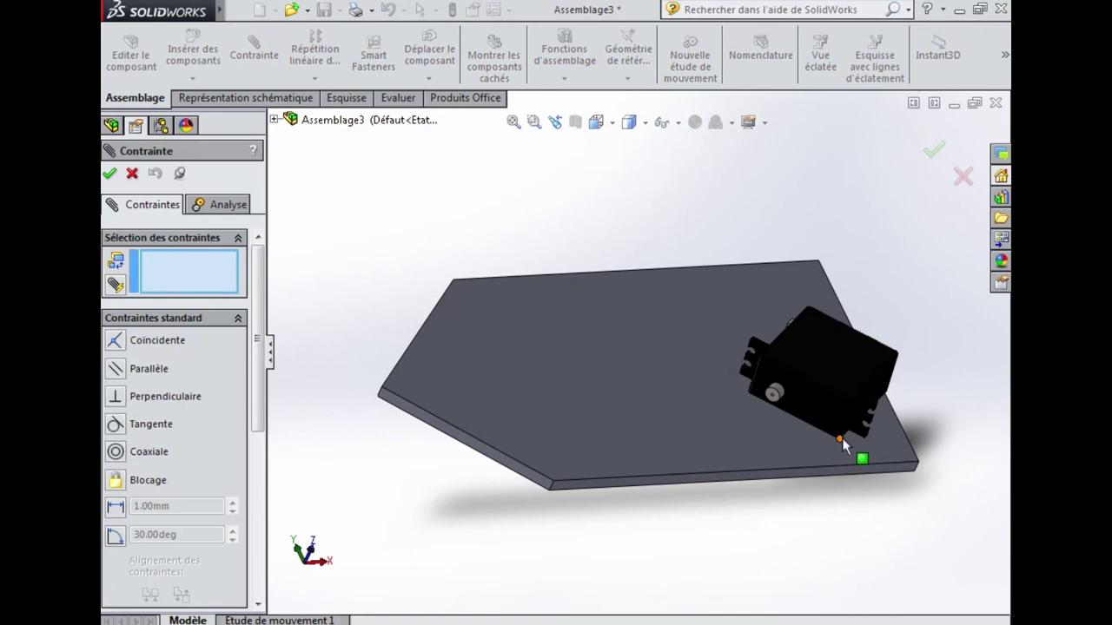
{"action": "scroll", "coordinate": [856, 452], "scroll_direction": "down", "scroll_amount": 3}
{"action": "scroll", "coordinate": [691, 438], "scroll_direction": "down", "scroll_amount": 2}
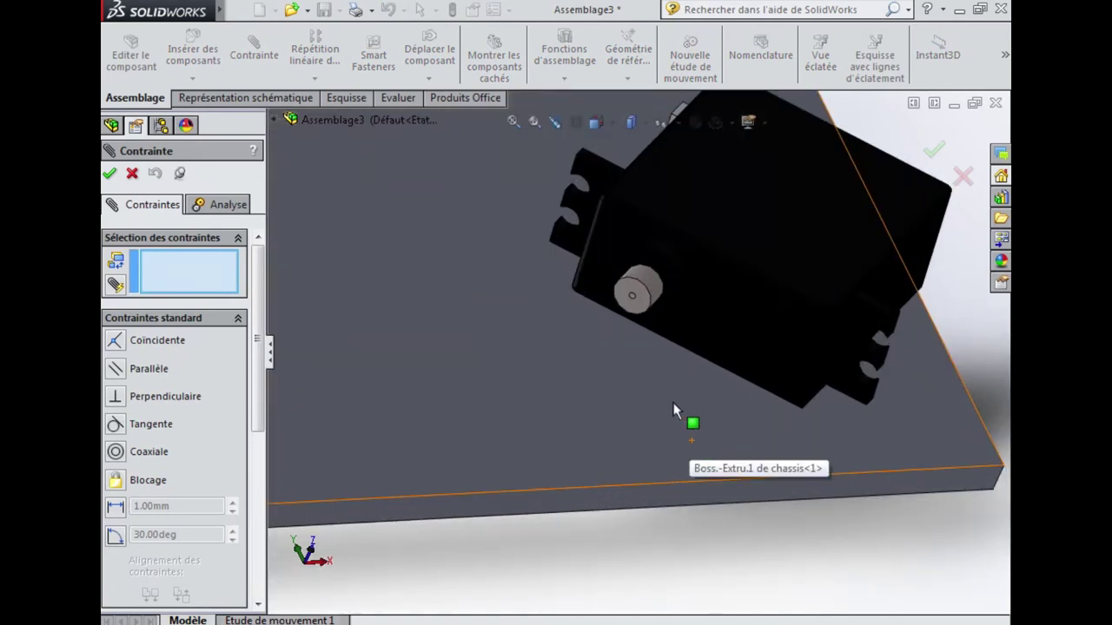
{"action": "left_click", "coordinate": [675, 411]}
{"action": "mouse_move", "coordinate": [674, 410]}
{"action": "middle_mouse_down"}
{"action": "mouse_move", "coordinate": [704, 331]}
{"action": "mouse_move", "coordinate": [698, 295]}
{"action": "middle_mouse_up"}
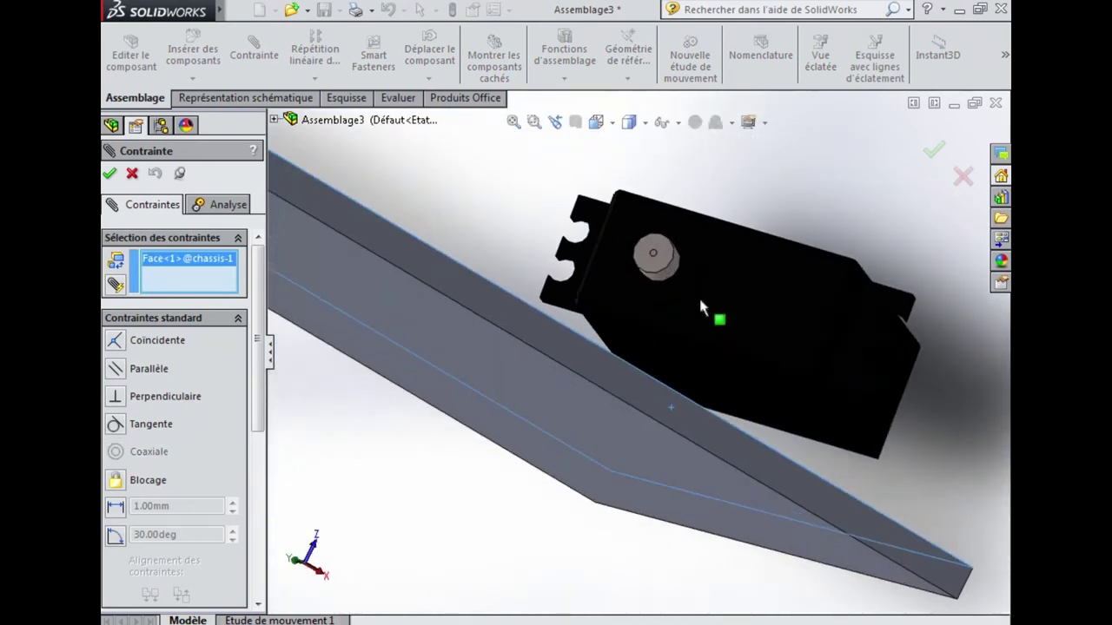
{"action": "left_click", "coordinate": [713, 371]}
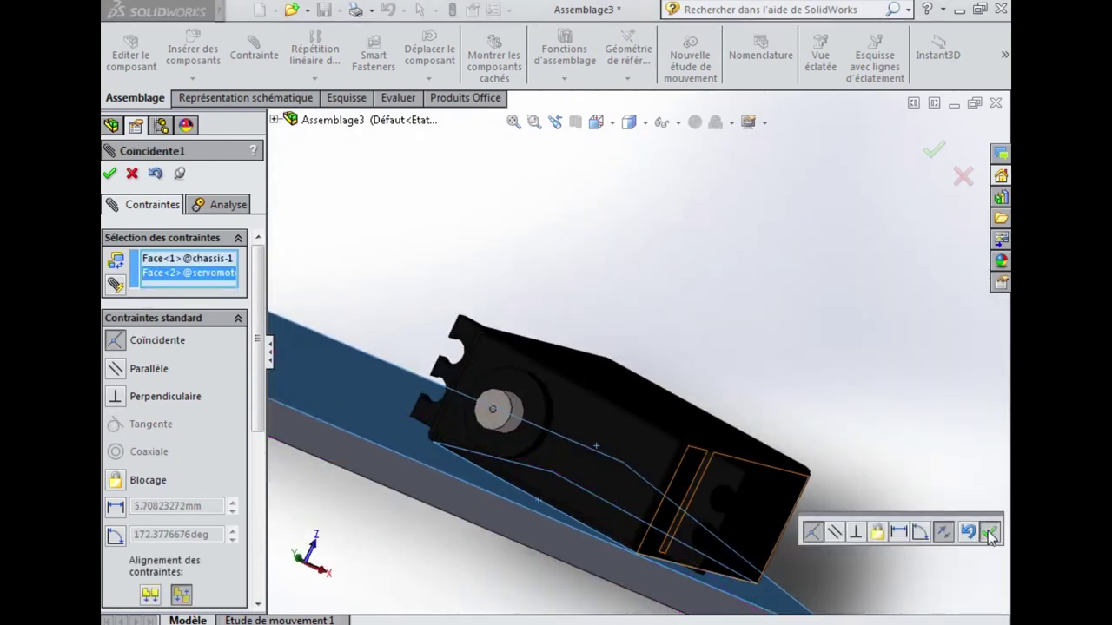
{"action": "left_click", "coordinate": [990, 533]}
Step: Add a coincident mate making the servo's front face flush with the plate's edge
{"action": "left_click_drag", "start_coordinate": [804, 465], "coordinate": [499, 516]}
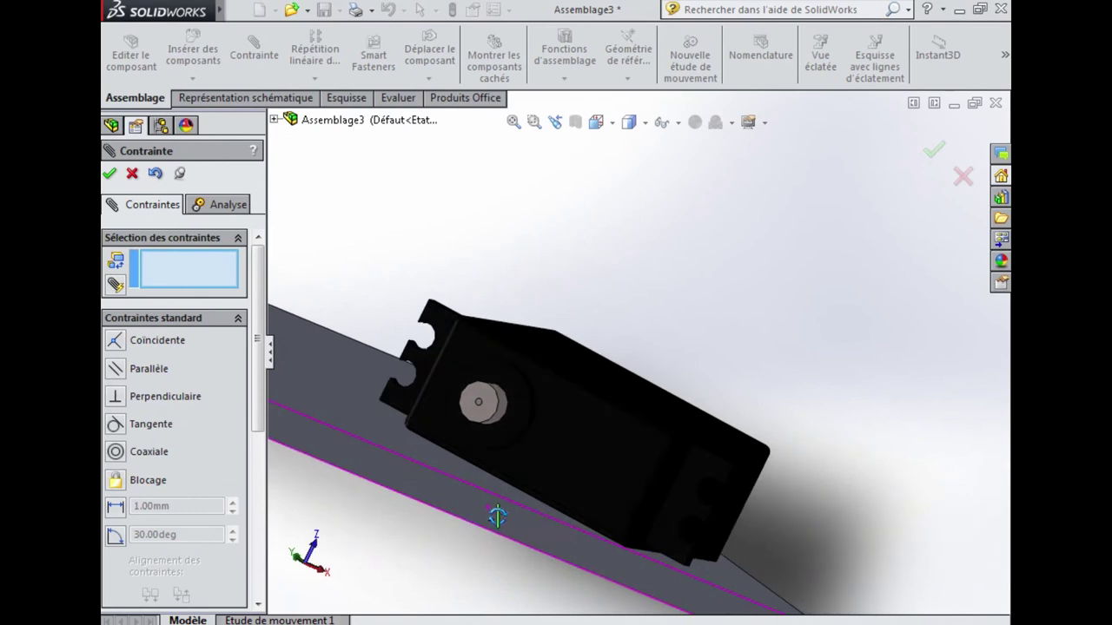
{"action": "left_click", "coordinate": [575, 463]}
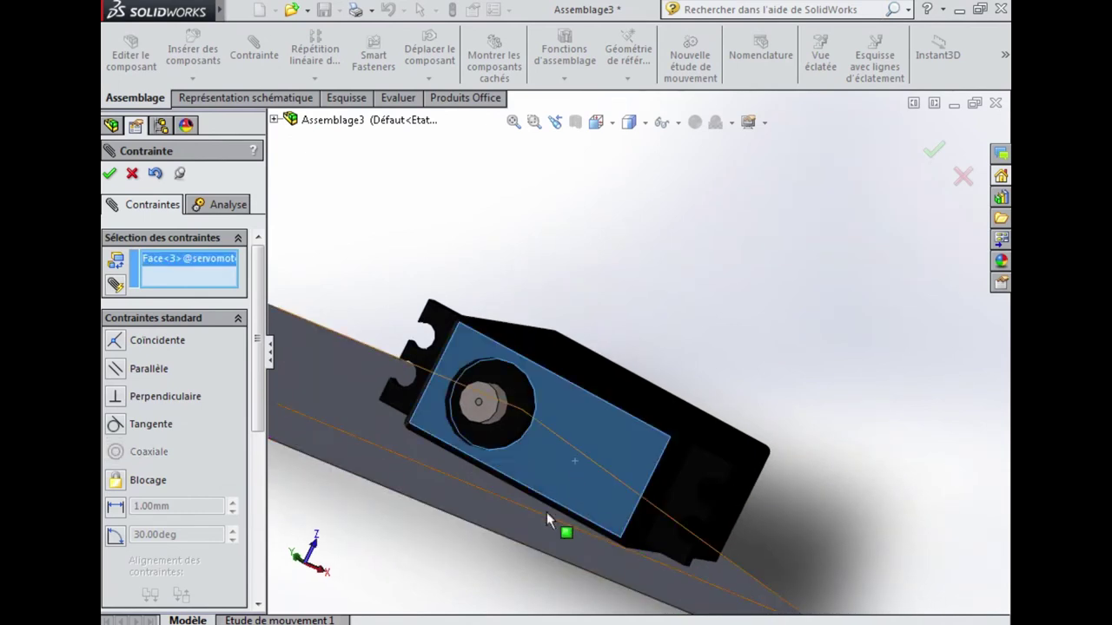
{"action": "left_click", "coordinate": [541, 534]}
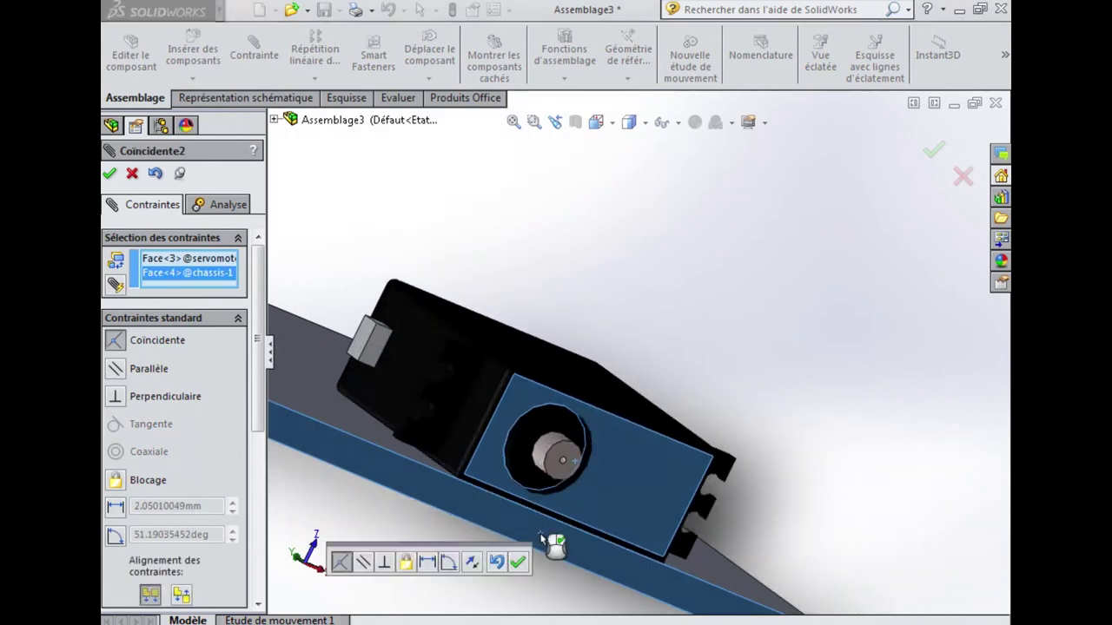
{"action": "left_click", "coordinate": [521, 563]}
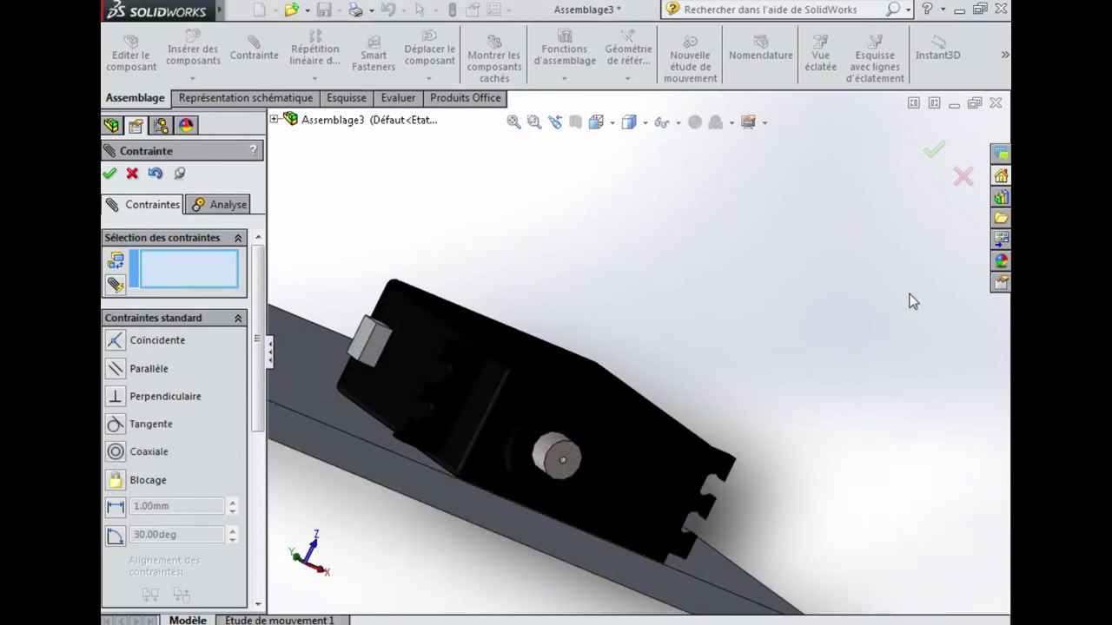
{"action": "left_click", "coordinate": [934, 159]}
{"action": "mouse_move", "coordinate": [783, 463]}
{"action": "middle_mouse_down"}
{"action": "mouse_move", "coordinate": [701, 429]}
{"action": "mouse_move", "coordinate": [637, 461]}
{"action": "mouse_move", "coordinate": [682, 503]}
{"action": "middle_mouse_up"}
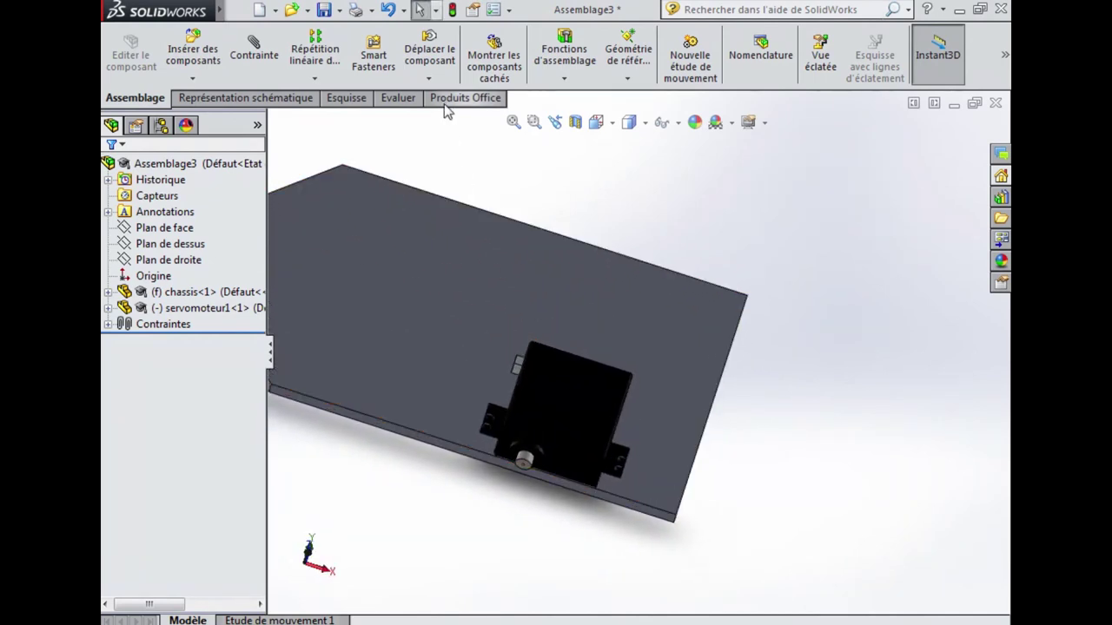
{"action": "left_click", "coordinate": [429, 54]}
Step: Slide the servomotor along the plate's front edge and confirm its new position
{"action": "mouse_move", "coordinate": [553, 391]}
{"action": "left_mouse_down"}
{"action": "mouse_move", "coordinate": [602, 400]}
{"action": "mouse_move", "coordinate": [572, 402]}
{"action": "left_mouse_up"}
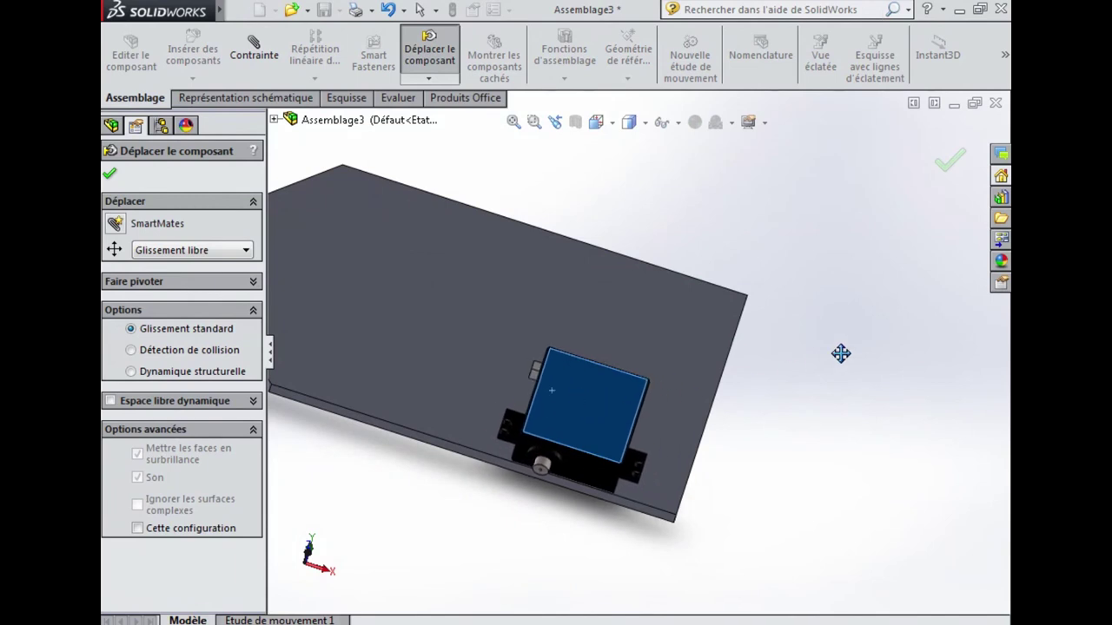
{"action": "left_click", "coordinate": [950, 168]}
{"action": "mouse_move", "coordinate": [528, 532]}
{"action": "middle_mouse_down"}
{"action": "mouse_move", "coordinate": [532, 512]}
{"action": "mouse_move", "coordinate": [589, 517]}
{"action": "middle_mouse_up"}
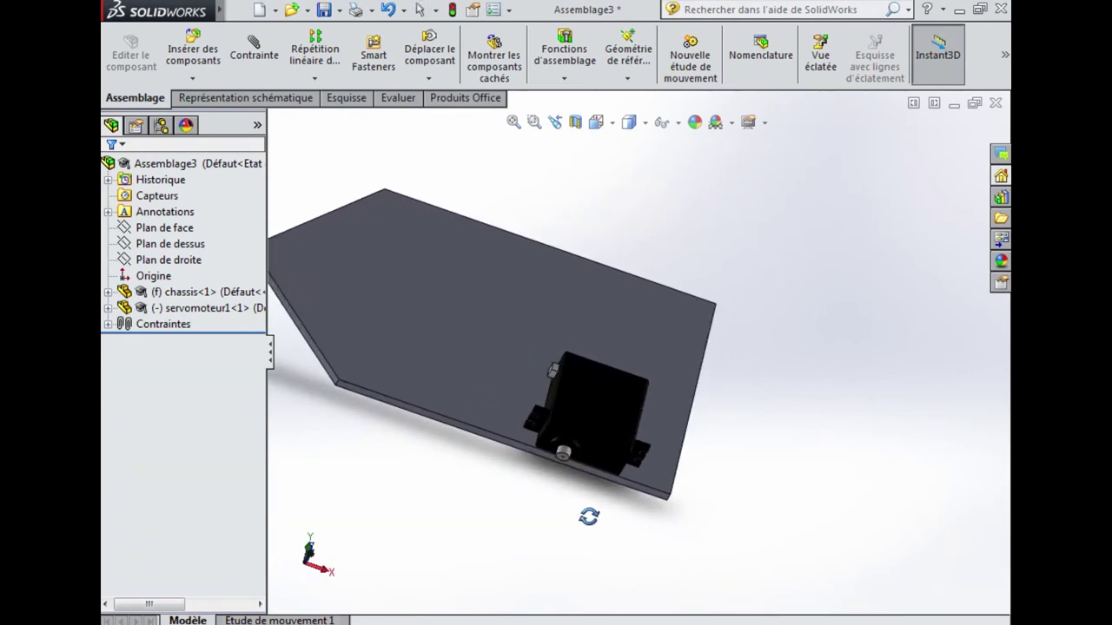
{"action": "scroll", "coordinate": [571, 514], "scroll_direction": "down", "scroll_amount": 1}
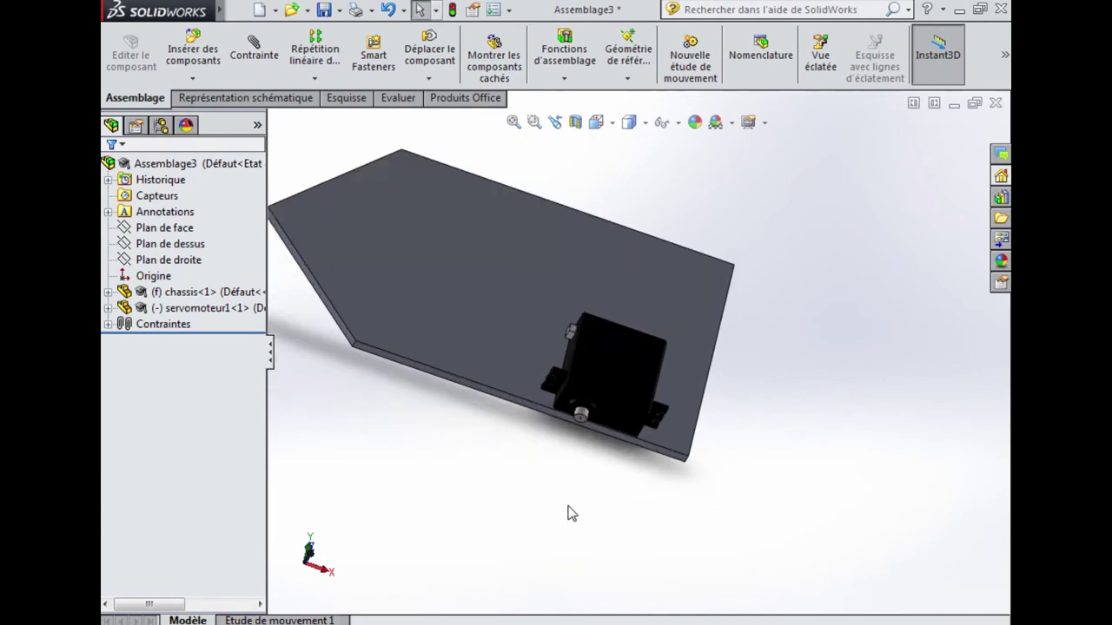
{"action": "scroll", "coordinate": [582, 478], "scroll_direction": "down", "scroll_amount": 2}
{"action": "scroll", "coordinate": [595, 439], "scroll_direction": "down", "scroll_amount": 1}
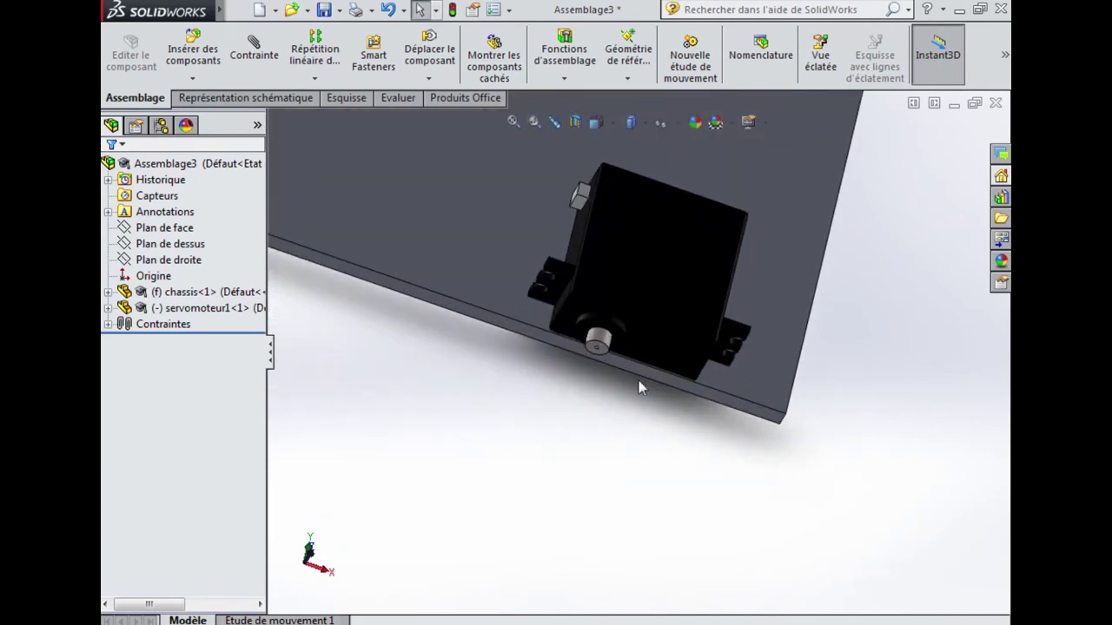
{"action": "scroll", "coordinate": [639, 387], "scroll_direction": "up", "scroll_amount": 2}
{"action": "scroll", "coordinate": [699, 239], "scroll_direction": "down", "scroll_amount": 1}
{"action": "scroll", "coordinate": [652, 269], "scroll_direction": "down", "scroll_amount": 1}
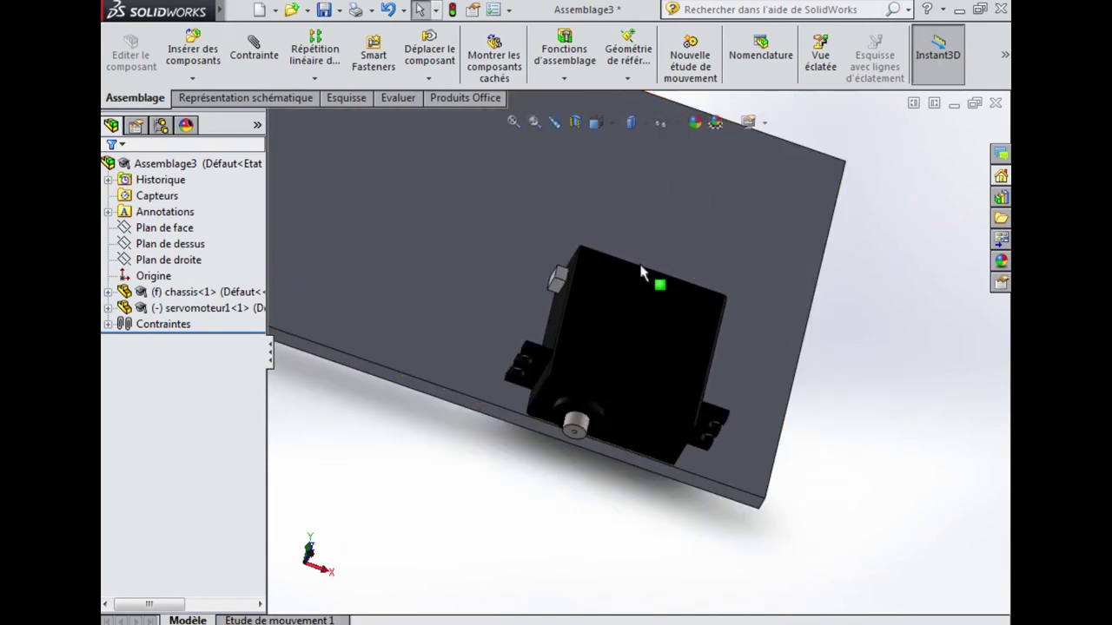
{"action": "left_click", "coordinate": [501, 304]}
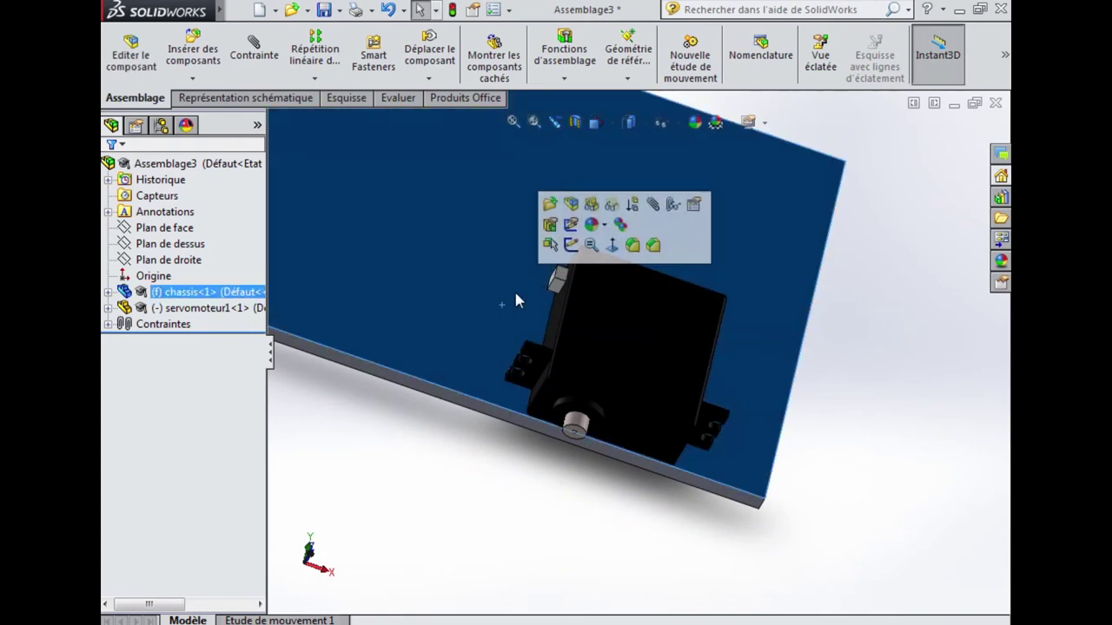
Step: Start editing the chassis in context, saving the assembly as Assemblage3.SLDASM on perso (U:)
{"action": "left_click", "coordinate": [571, 205]}
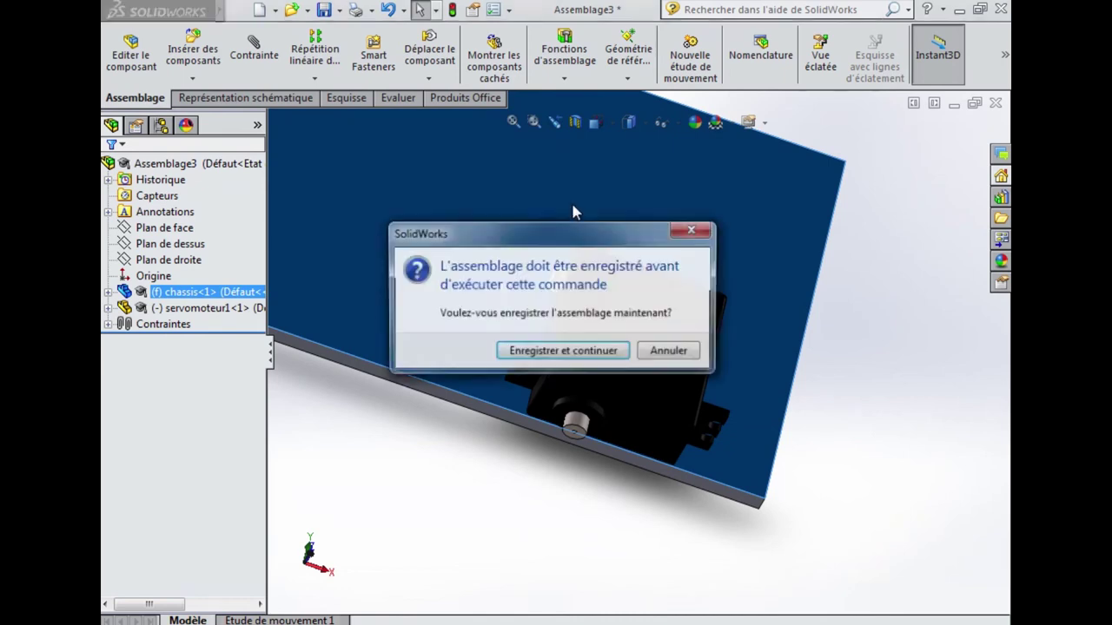
{"action": "left_click", "coordinate": [592, 356]}
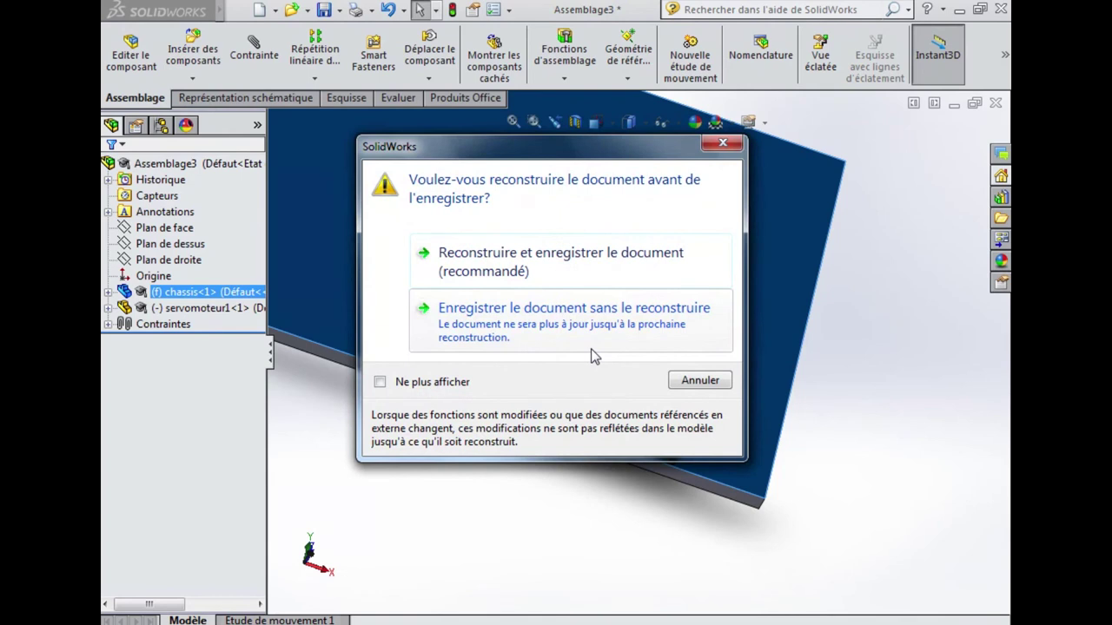
{"action": "left_click", "coordinate": [589, 292]}
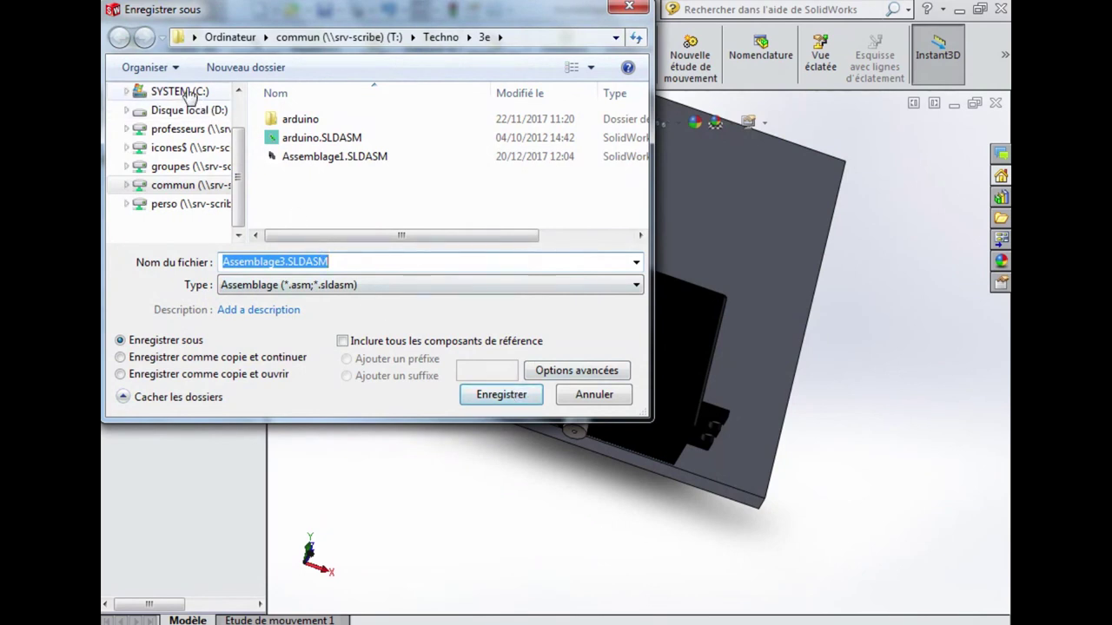
{"action": "left_click", "coordinate": [139, 92]}
{"action": "left_click", "coordinate": [184, 205]}
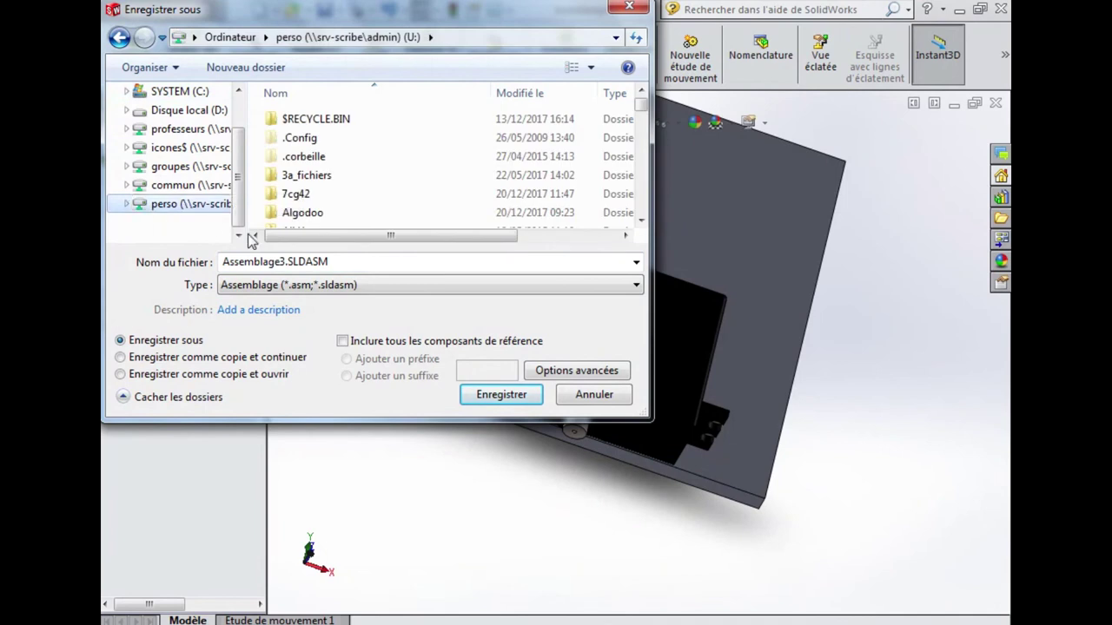
{"action": "left_click", "coordinate": [508, 397]}
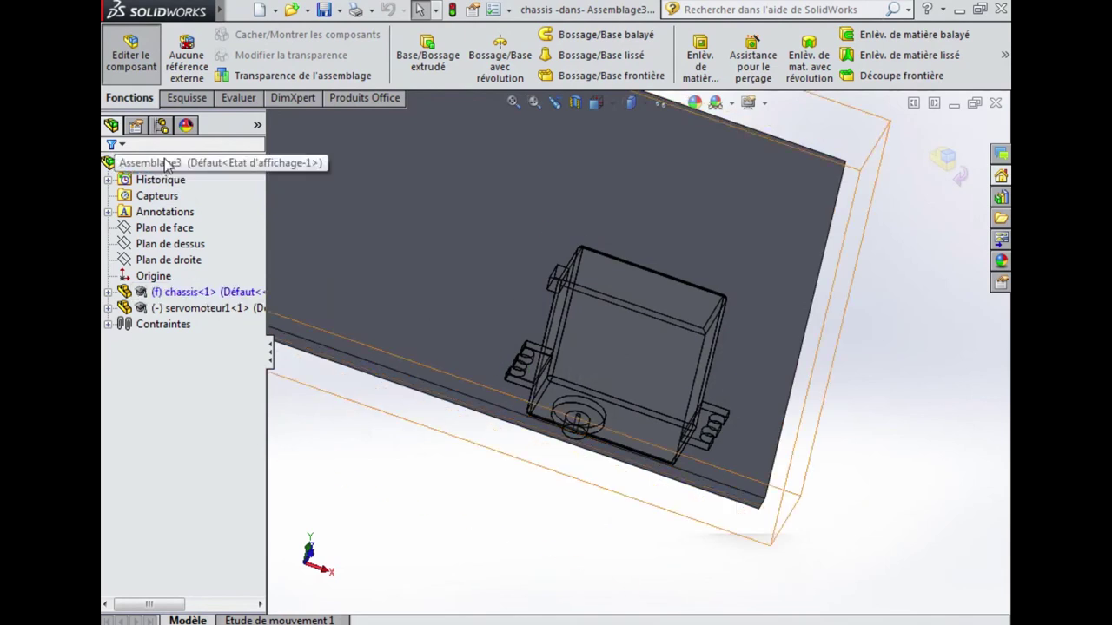
{"action": "left_click", "coordinate": [200, 101]}
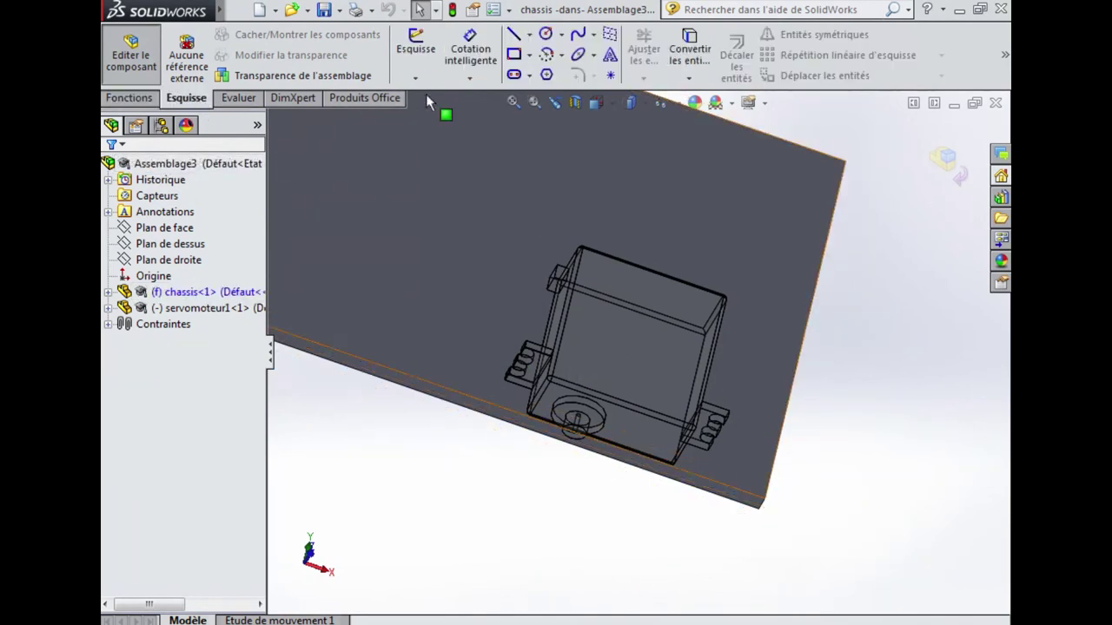
Step: Start a new sketch on the chassis plate face, viewed face-on
{"action": "left_click", "coordinate": [514, 54]}
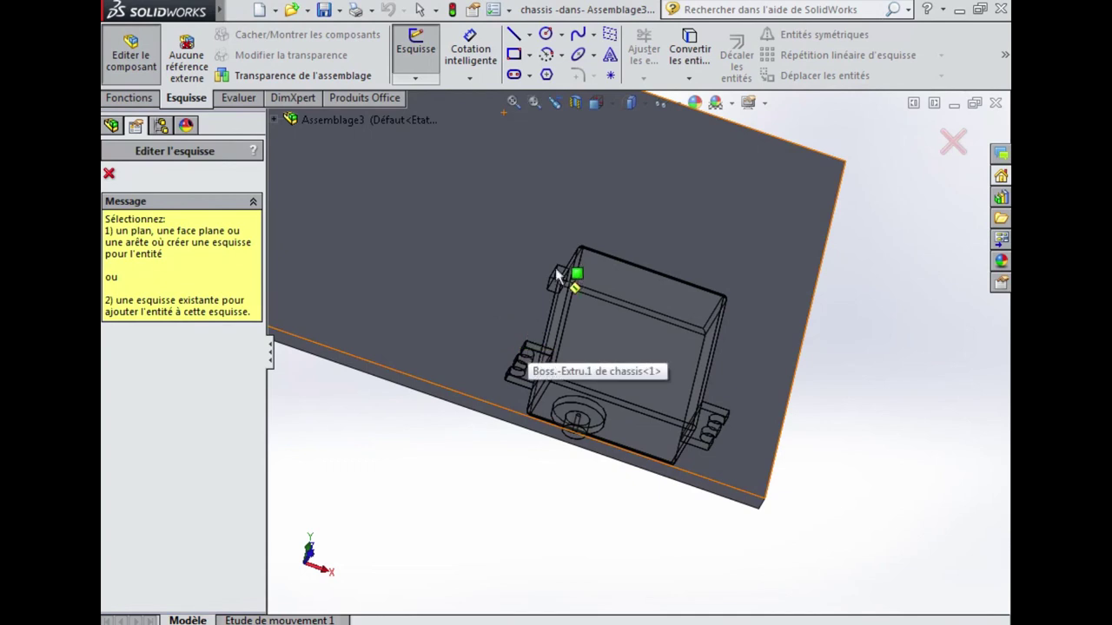
{"action": "left_click", "coordinate": [613, 104]}
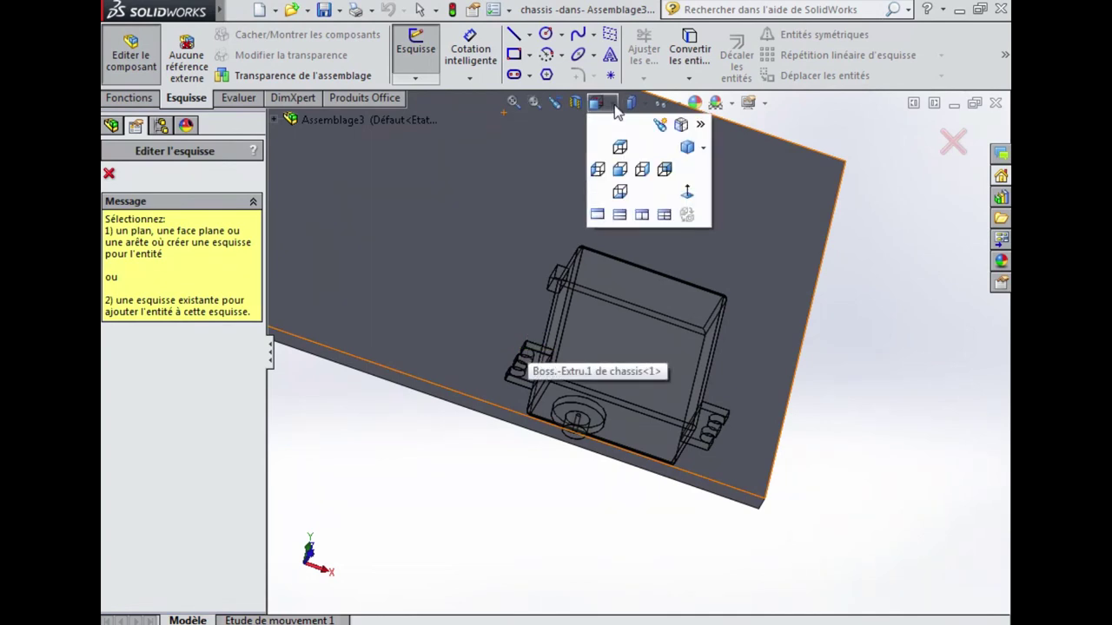
{"action": "left_click", "coordinate": [622, 169]}
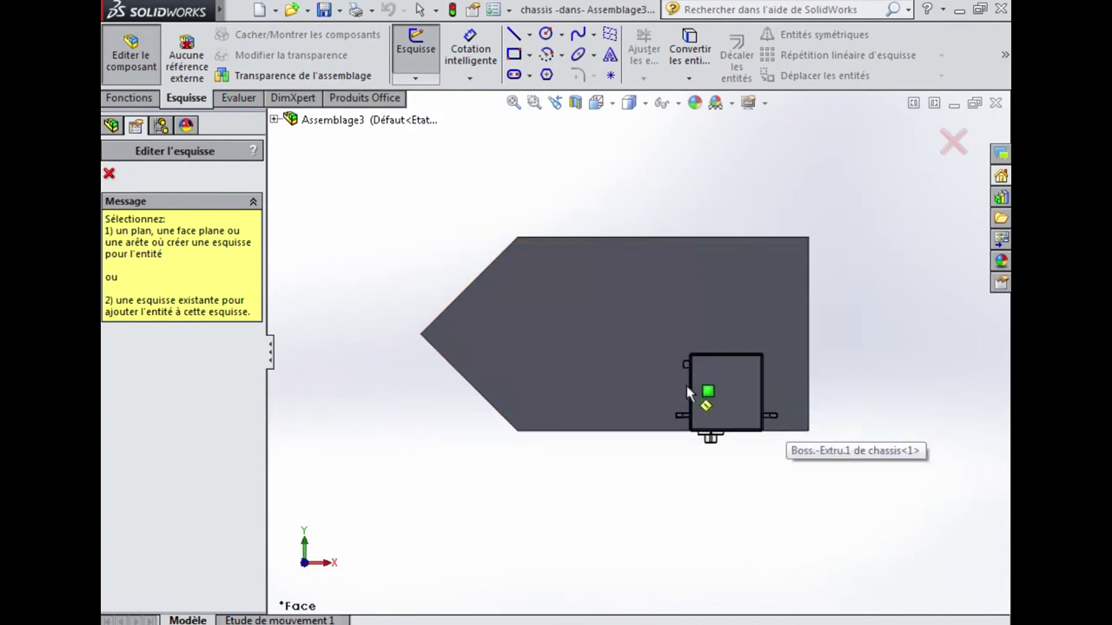
{"action": "scroll", "coordinate": [686, 393], "scroll_direction": "down", "scroll_amount": 2}
{"action": "scroll", "coordinate": [678, 373], "scroll_direction": "down", "scroll_amount": 2}
{"action": "scroll", "coordinate": [668, 417], "scroll_direction": "down", "scroll_amount": 2}
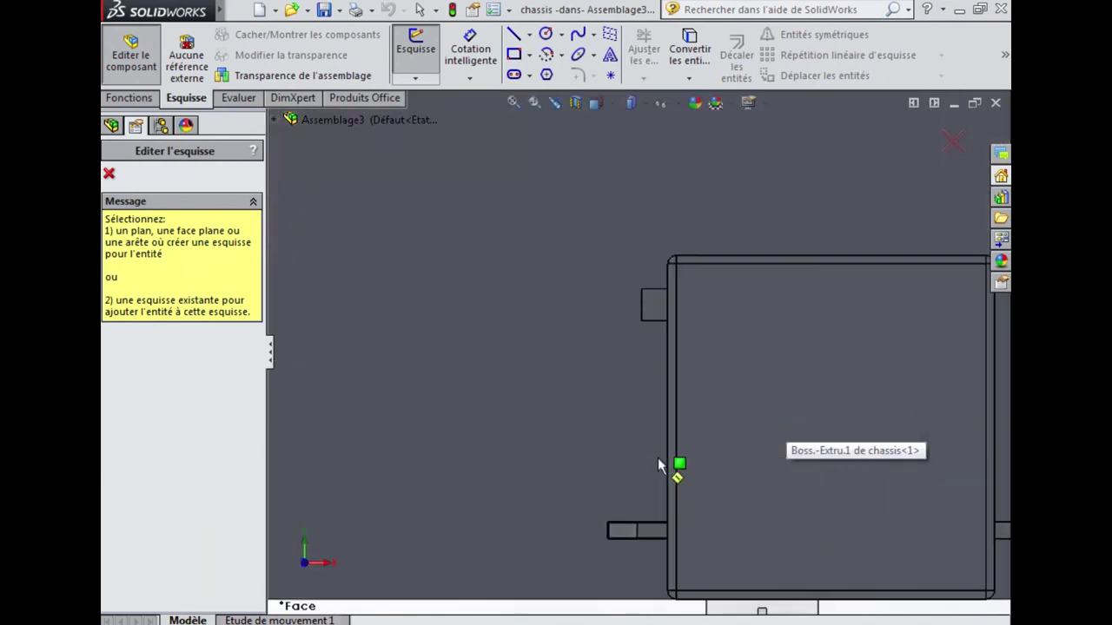
{"action": "left_click", "coordinate": [611, 524]}
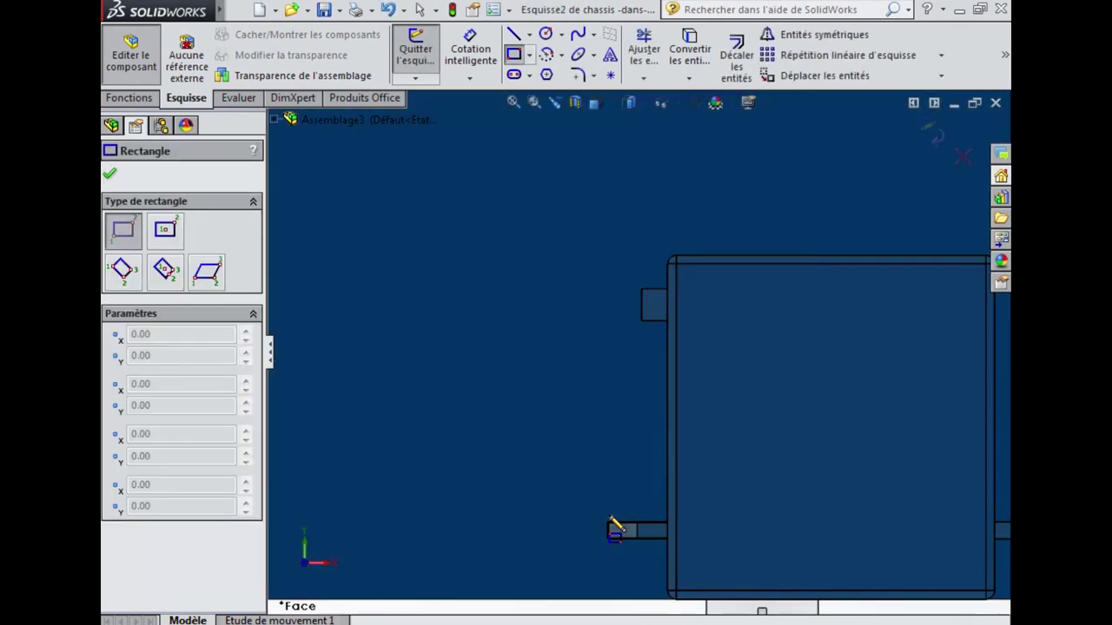
Step: Draw a tall rectangle beside the servo, pull its bottom edge down, and exit the sketch
{"action": "left_click", "coordinate": [610, 524]}
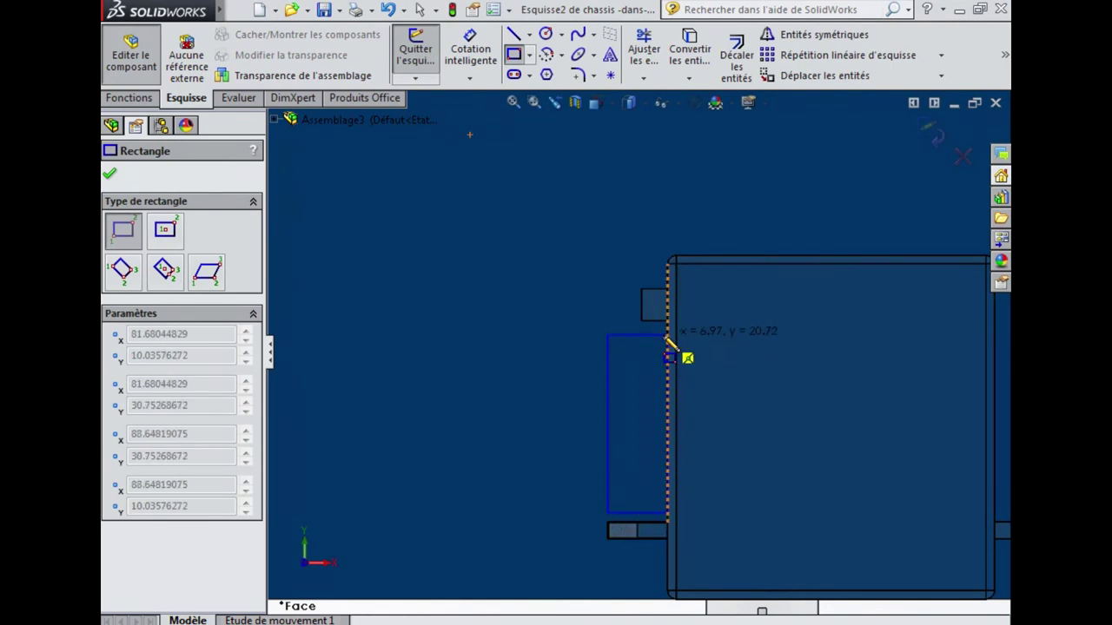
{"action": "left_click", "coordinate": [668, 340]}
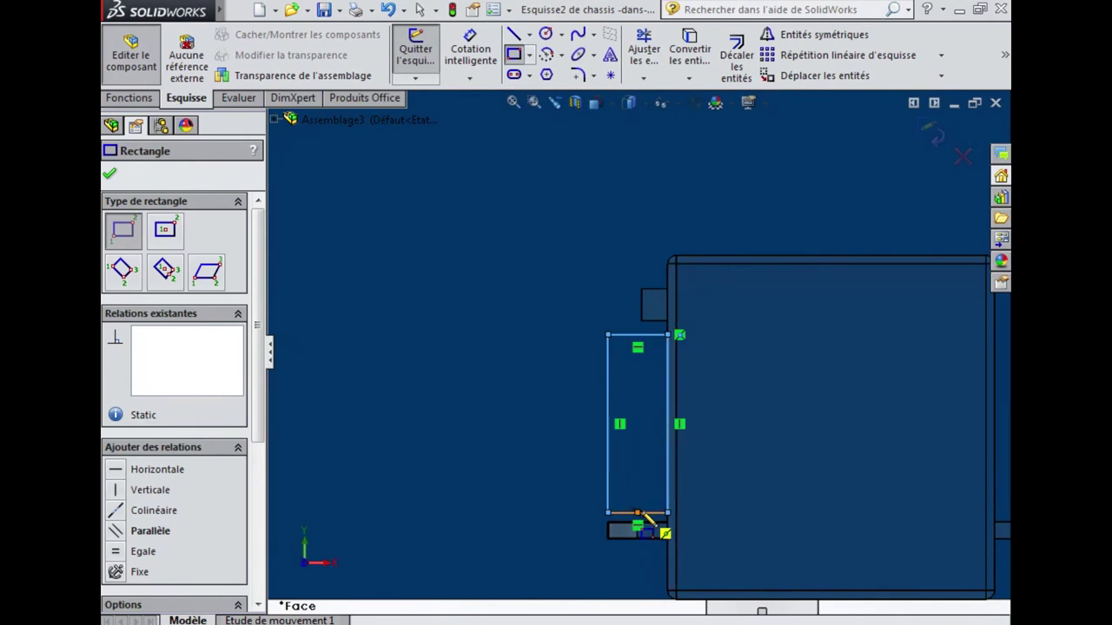
{"action": "key", "text": "Escape"}
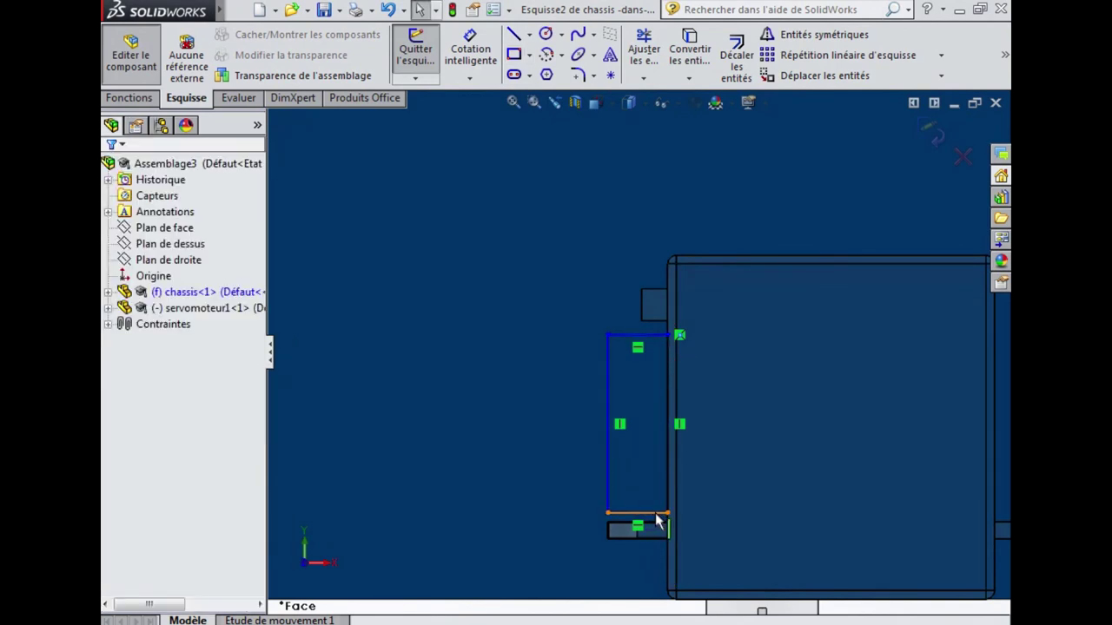
{"action": "left_click", "coordinate": [656, 514]}
{"action": "left_click_drag", "start_coordinate": [657, 541], "coordinate": [662, 528]}
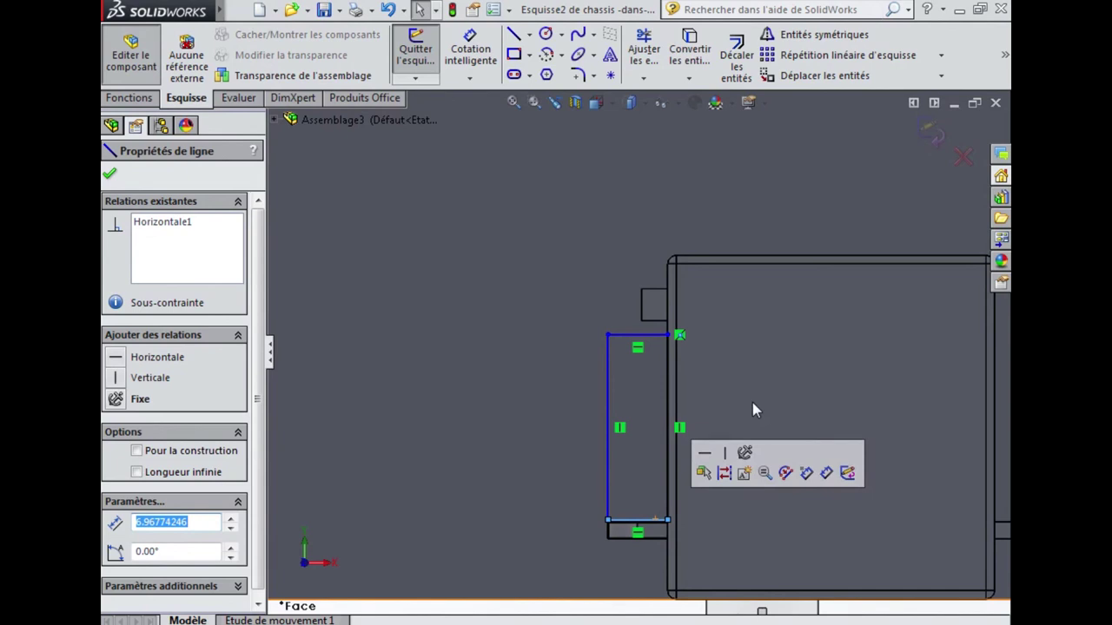
{"action": "left_click", "coordinate": [933, 132]}
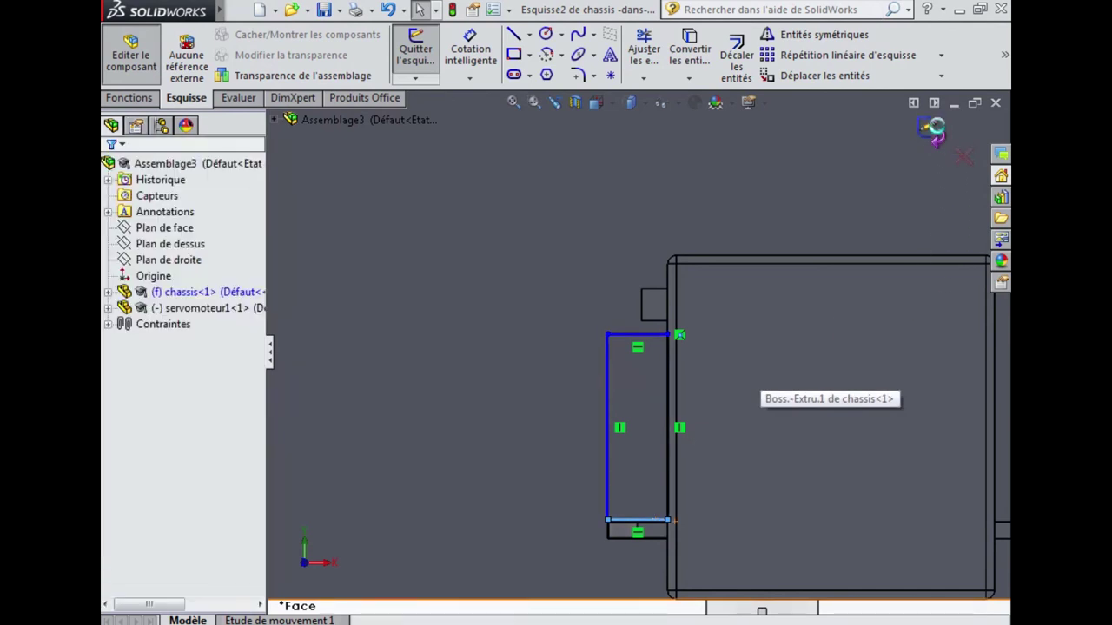
{"action": "left_click", "coordinate": [130, 98]}
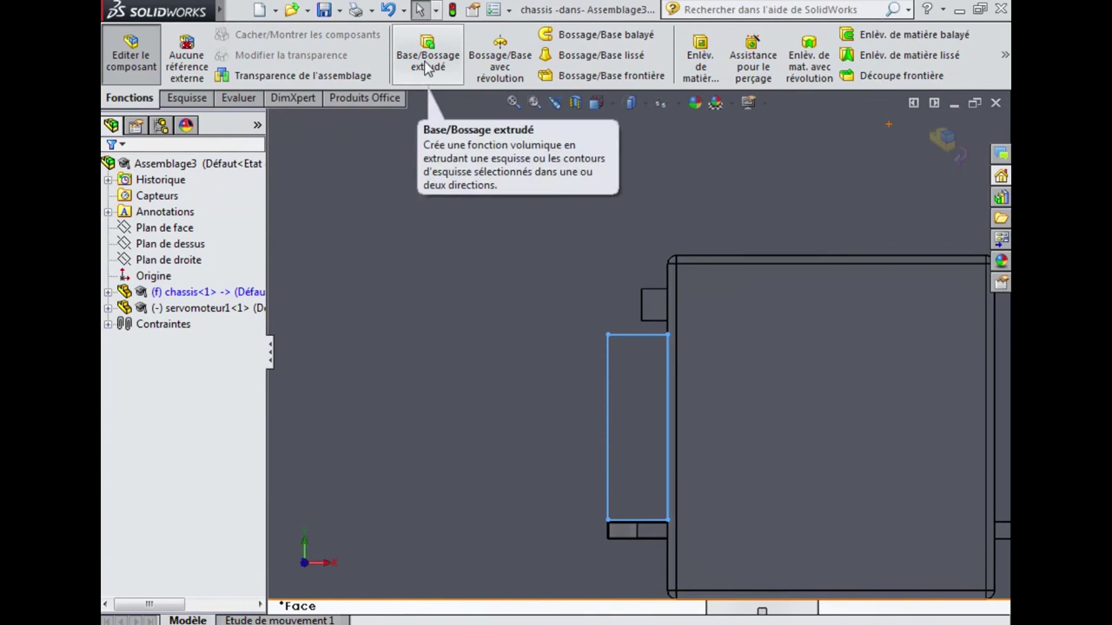
Step: Extrude the rectangle 19 mm into a mounting block beside the servomotor
{"action": "left_click", "coordinate": [427, 56]}
{"action": "middle_click_drag", "start_coordinate": [663, 456], "coordinate": [857, 237]}
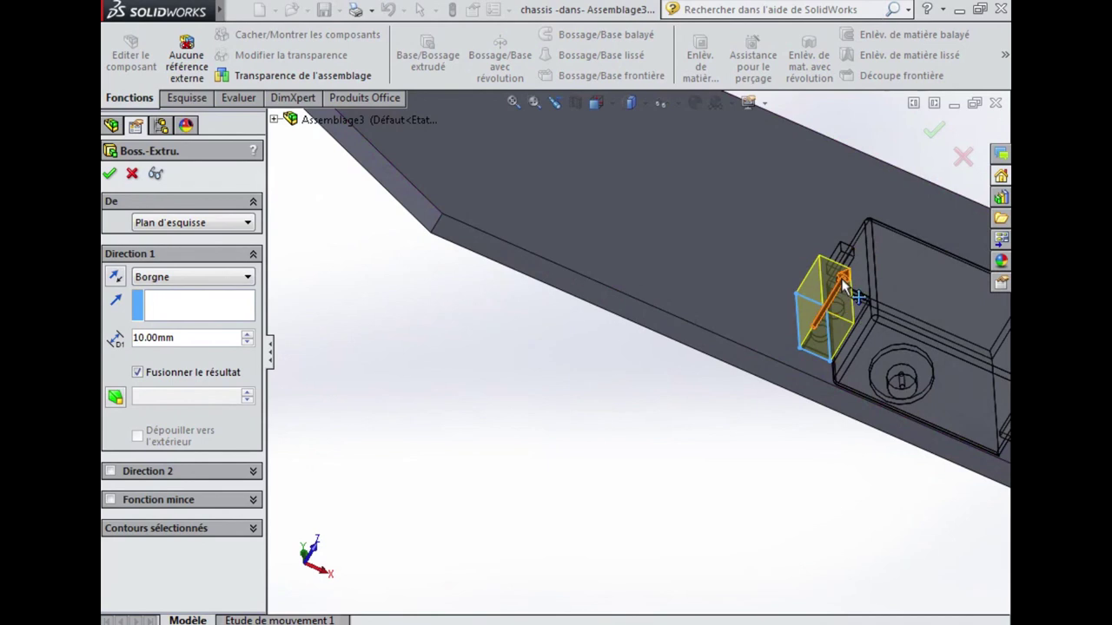
{"action": "left_click_drag", "start_coordinate": [847, 276], "coordinate": [872, 247]}
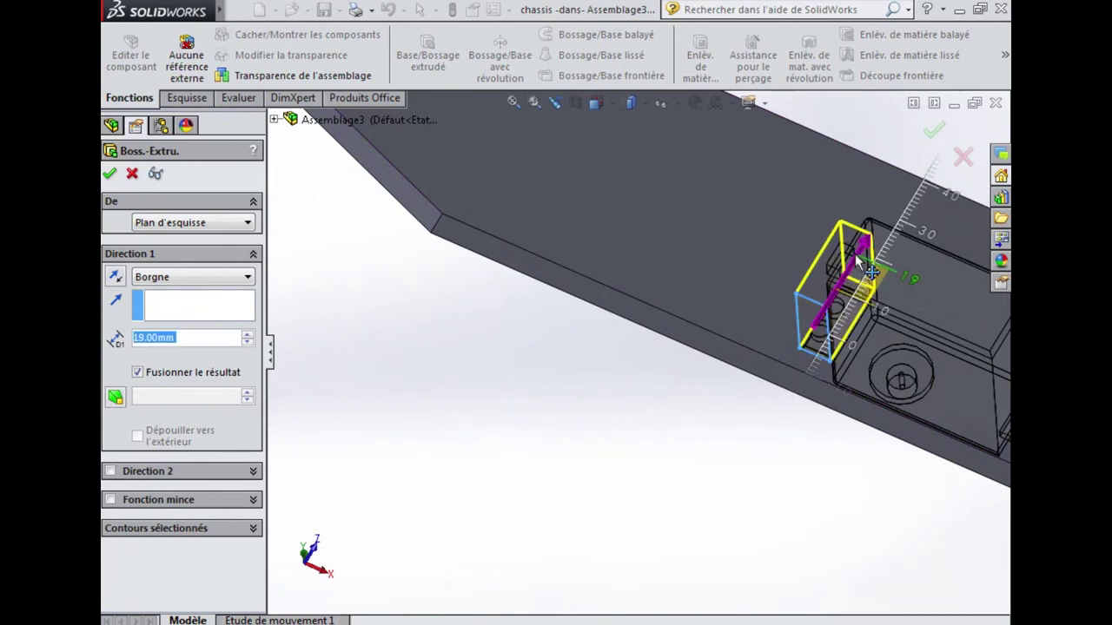
{"action": "middle_click_drag", "start_coordinate": [840, 429], "coordinate": [779, 498]}
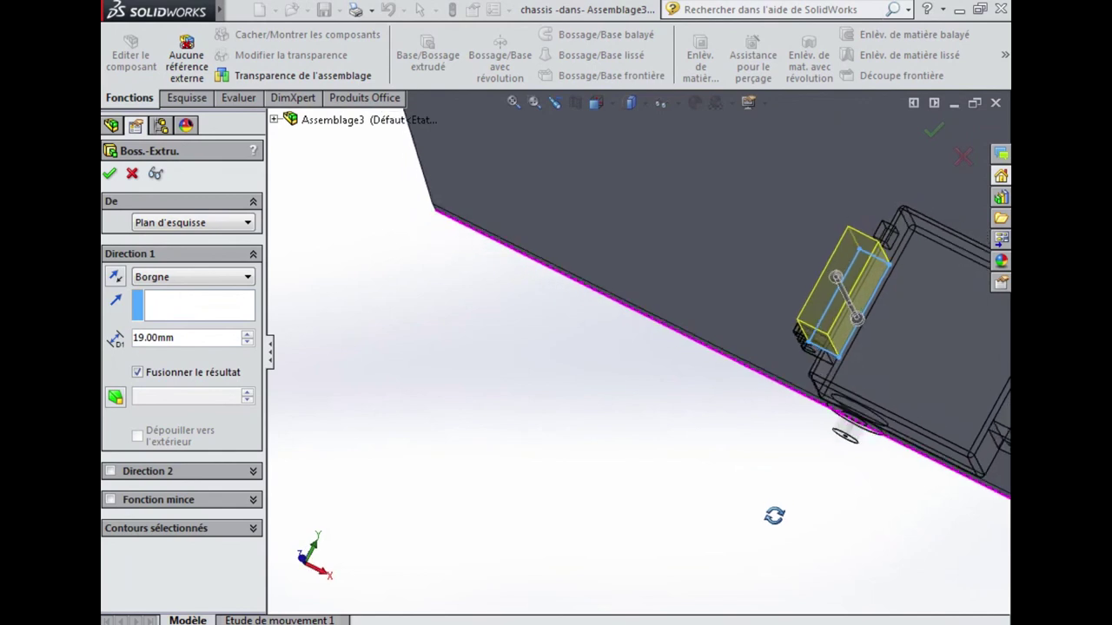
{"action": "middle_click_drag", "start_coordinate": [779, 497], "coordinate": [762, 533]}
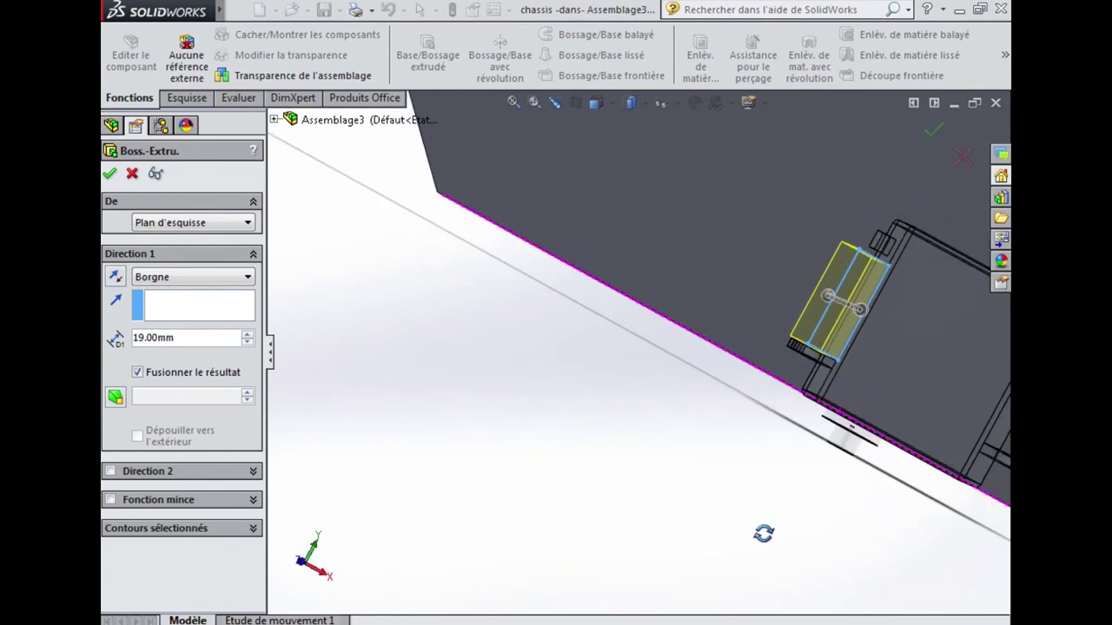
{"action": "left_click", "coordinate": [932, 134]}
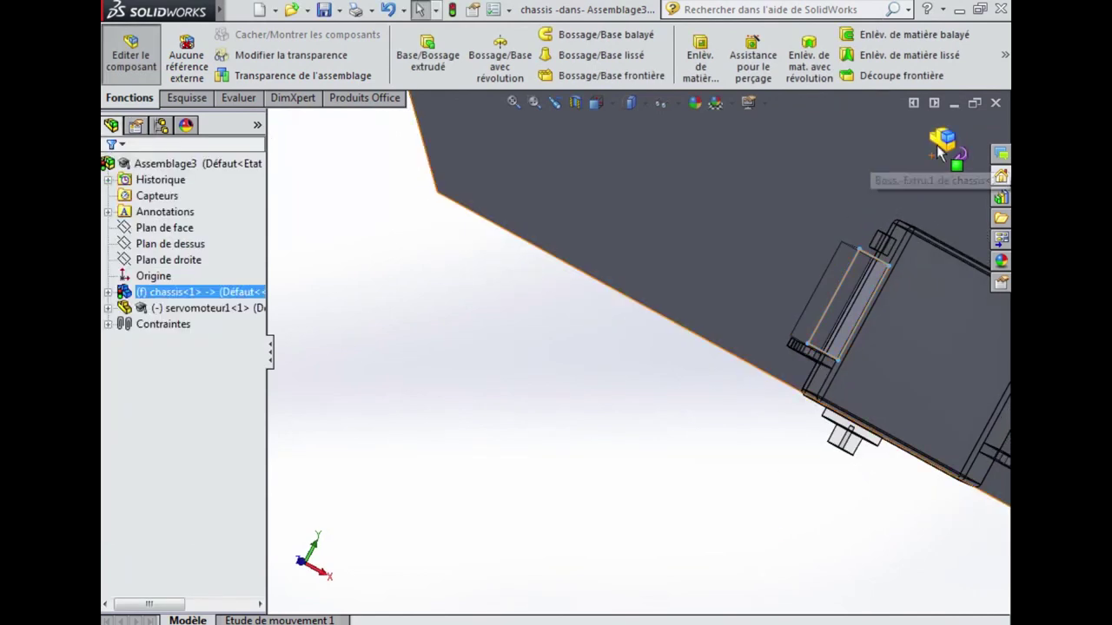
Step: Leave chassis editing to return to the full Assemblage3 assembly
{"action": "left_click", "coordinate": [942, 139]}
{"action": "mouse_move", "coordinate": [938, 155]}
{"action": "middle_mouse_down"}
{"action": "mouse_move", "coordinate": [871, 282]}
{"action": "mouse_move", "coordinate": [899, 193]}
{"action": "mouse_move", "coordinate": [916, 380]}
{"action": "mouse_move", "coordinate": [809, 368]}
{"action": "mouse_move", "coordinate": [863, 318]}
{"action": "mouse_move", "coordinate": [914, 356]}
{"action": "mouse_move", "coordinate": [852, 341]}
{"action": "mouse_move", "coordinate": [826, 392]}
{"action": "mouse_move", "coordinate": [836, 411]}
{"action": "middle_mouse_up"}
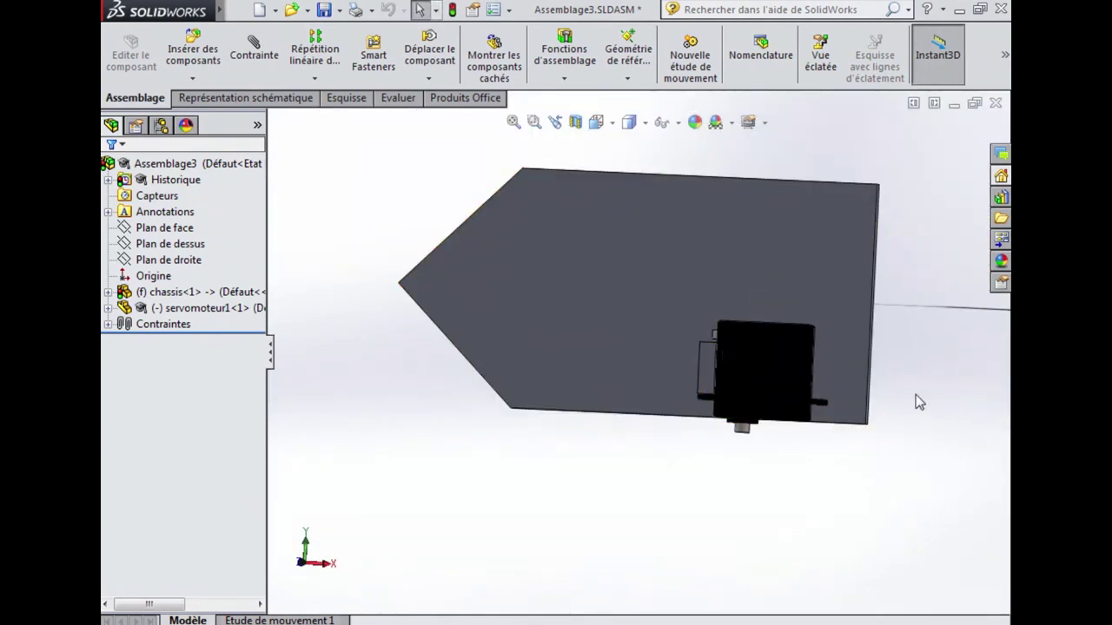
{"action": "scroll", "coordinate": [855, 383], "scroll_direction": "down", "scroll_amount": 2}
Step: Edit the chassis in context again and start a sketch on its face, viewed face-on
{"action": "scroll", "coordinate": [807, 390], "scroll_direction": "down", "scroll_amount": 2}
{"action": "scroll", "coordinate": [807, 385], "scroll_direction": "down", "scroll_amount": 2}
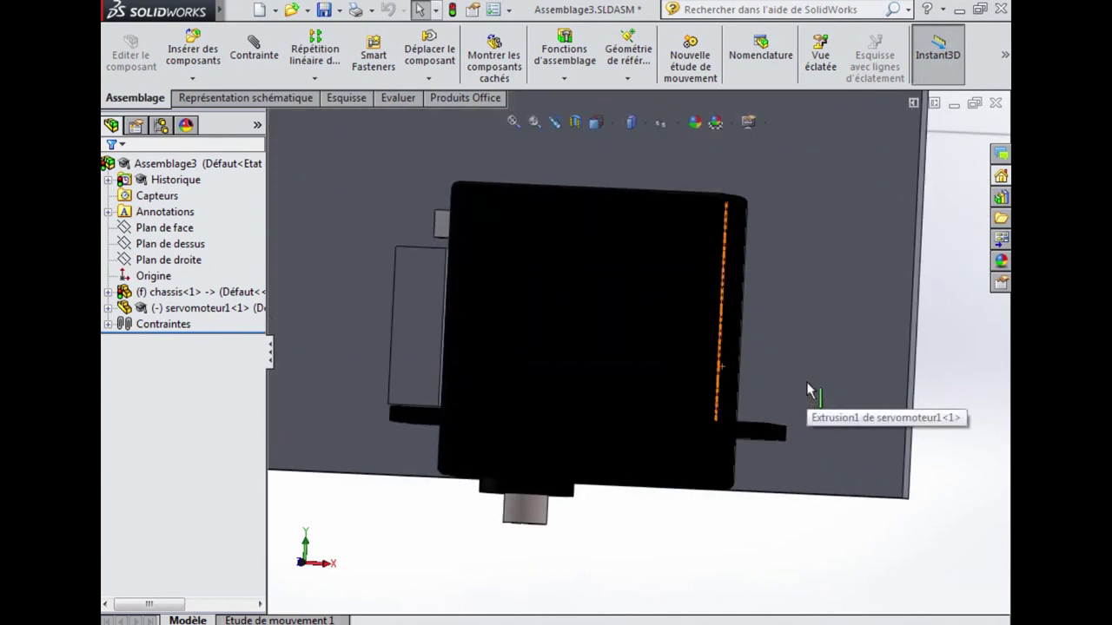
{"action": "left_click", "coordinate": [787, 363]}
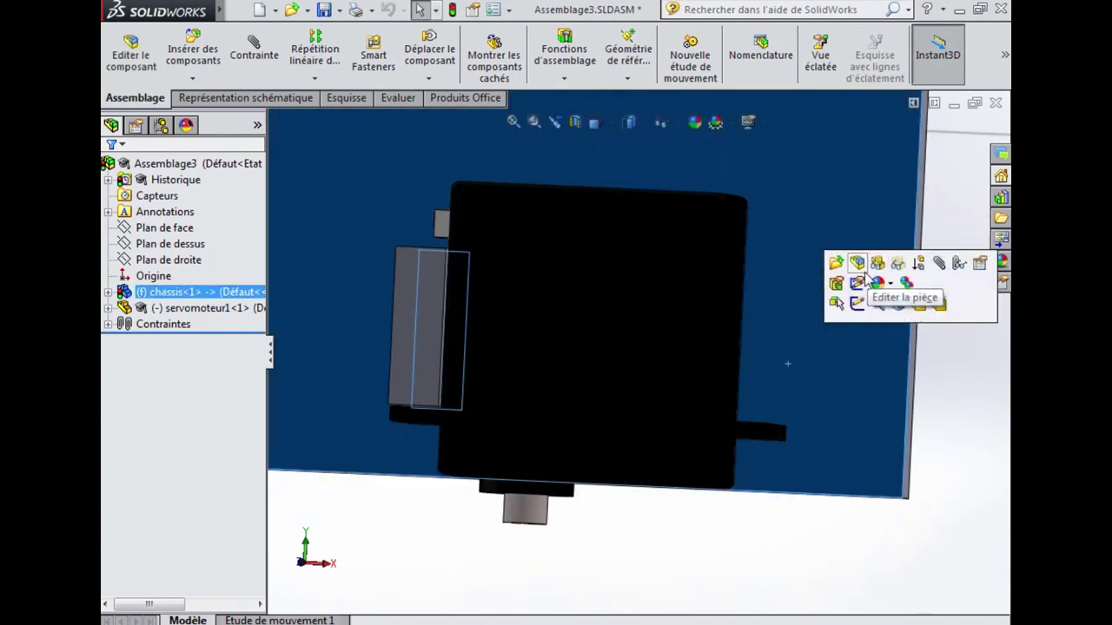
{"action": "left_click", "coordinate": [864, 273]}
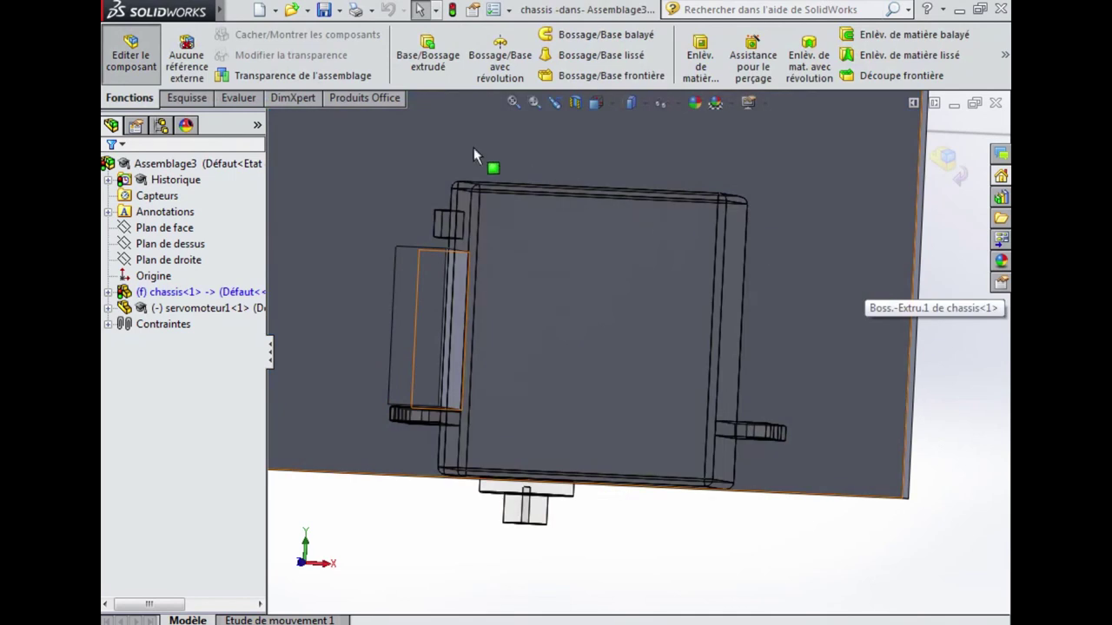
{"action": "left_click", "coordinate": [165, 99]}
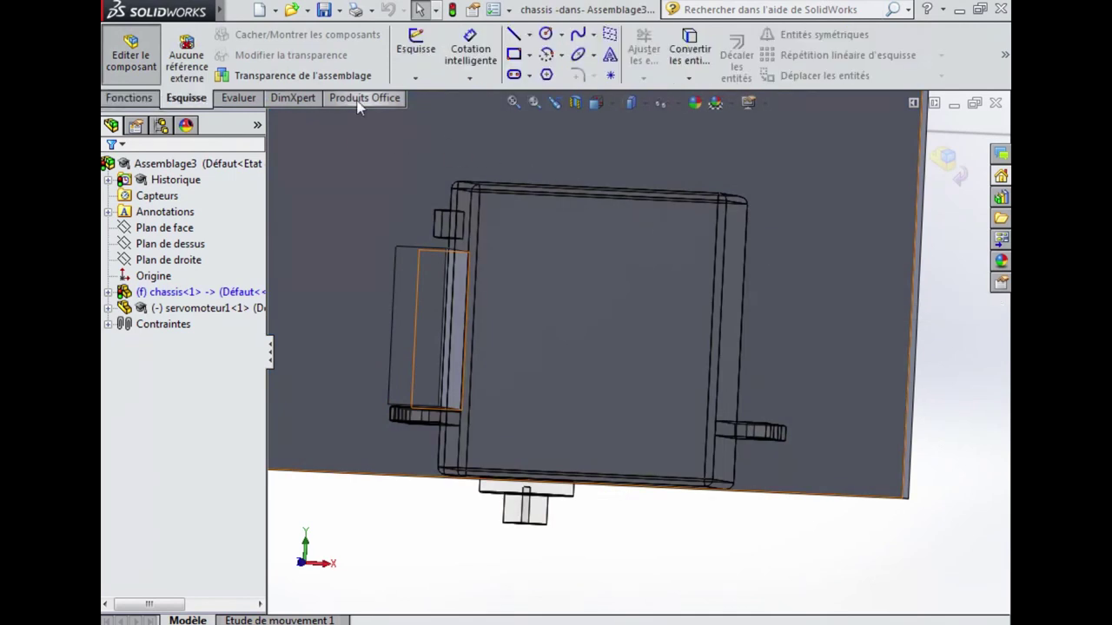
{"action": "left_click", "coordinate": [415, 51]}
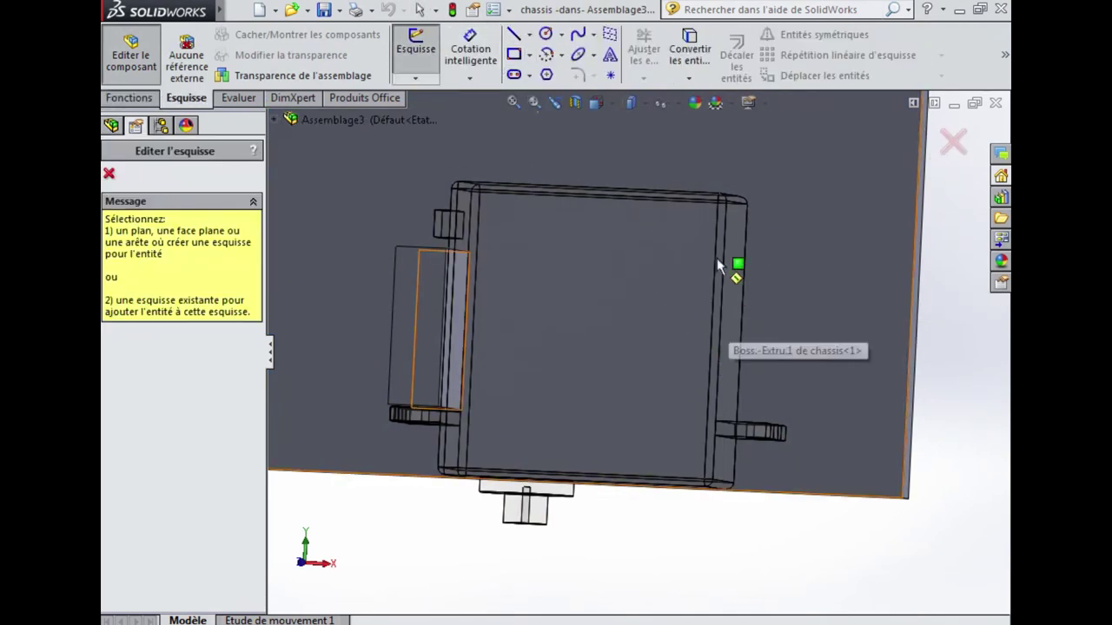
{"action": "left_click", "coordinate": [596, 102]}
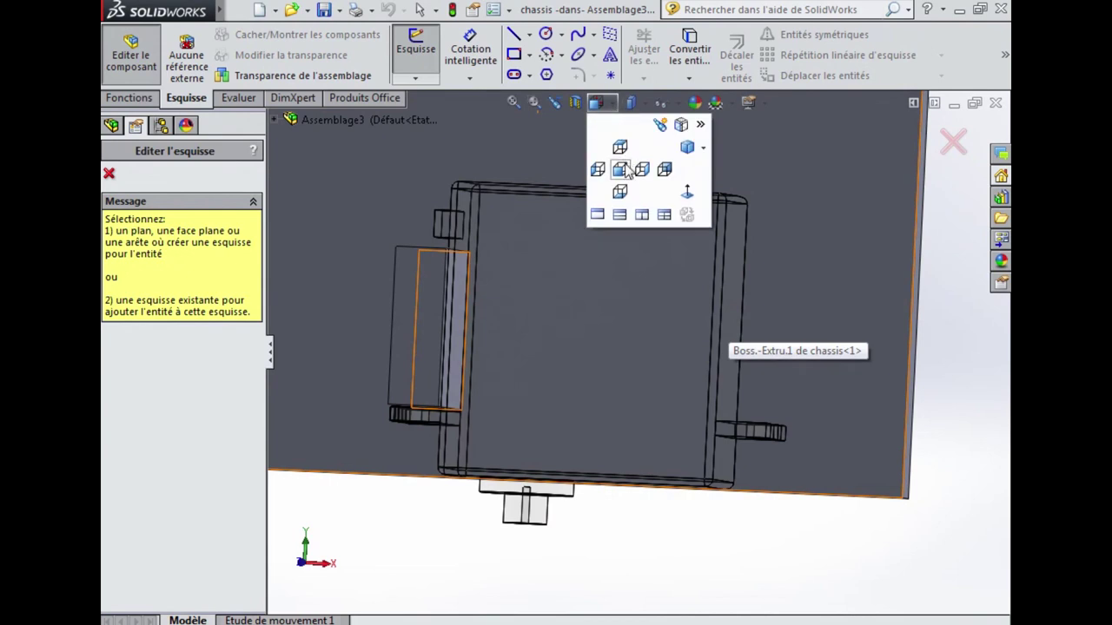
{"action": "left_click", "coordinate": [625, 166]}
{"action": "left_click", "coordinate": [750, 380]}
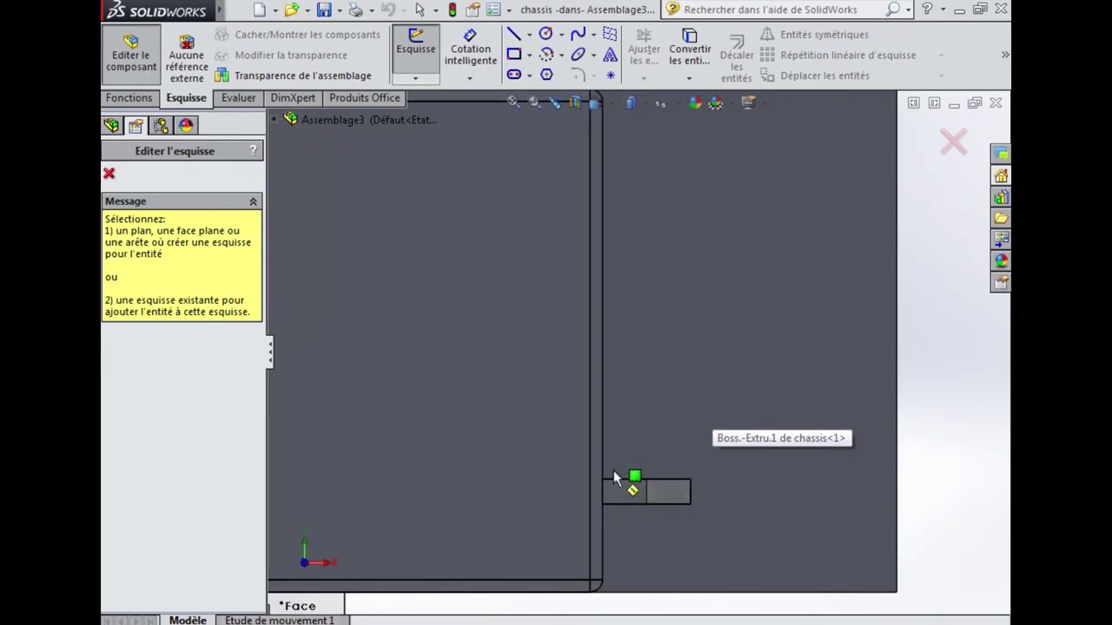
Step: Draw a tall corner rectangle along the servo's other side and exit the sketch
{"action": "left_click", "coordinate": [613, 481]}
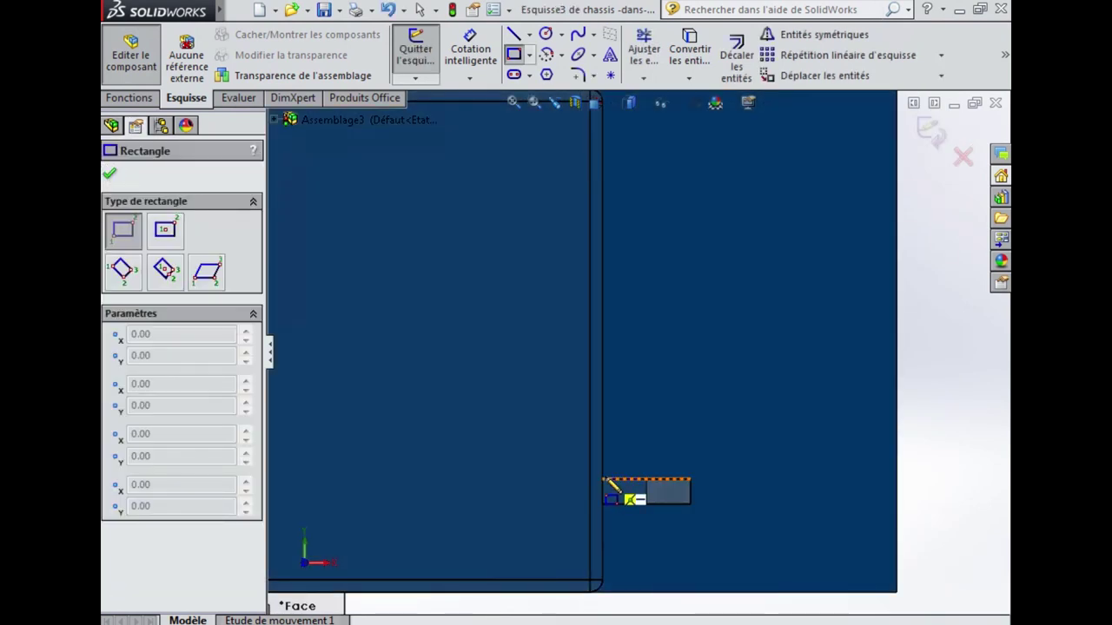
{"action": "left_click", "coordinate": [603, 479]}
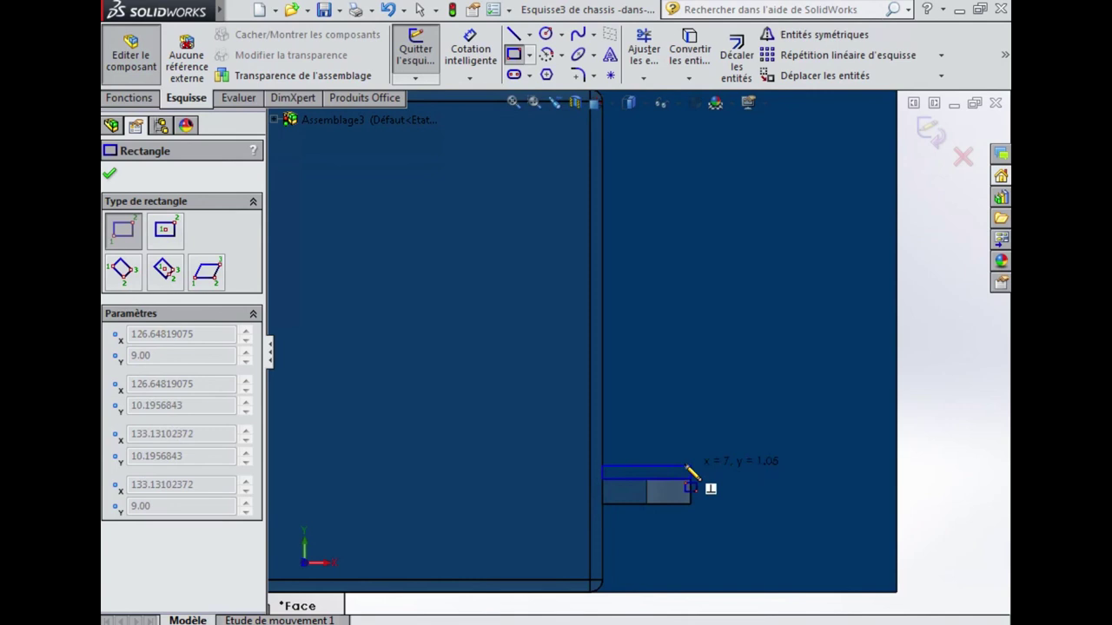
{"action": "left_click", "coordinate": [682, 169]}
{"action": "left_click_drag", "start_coordinate": [671, 155], "coordinate": [684, 186]}
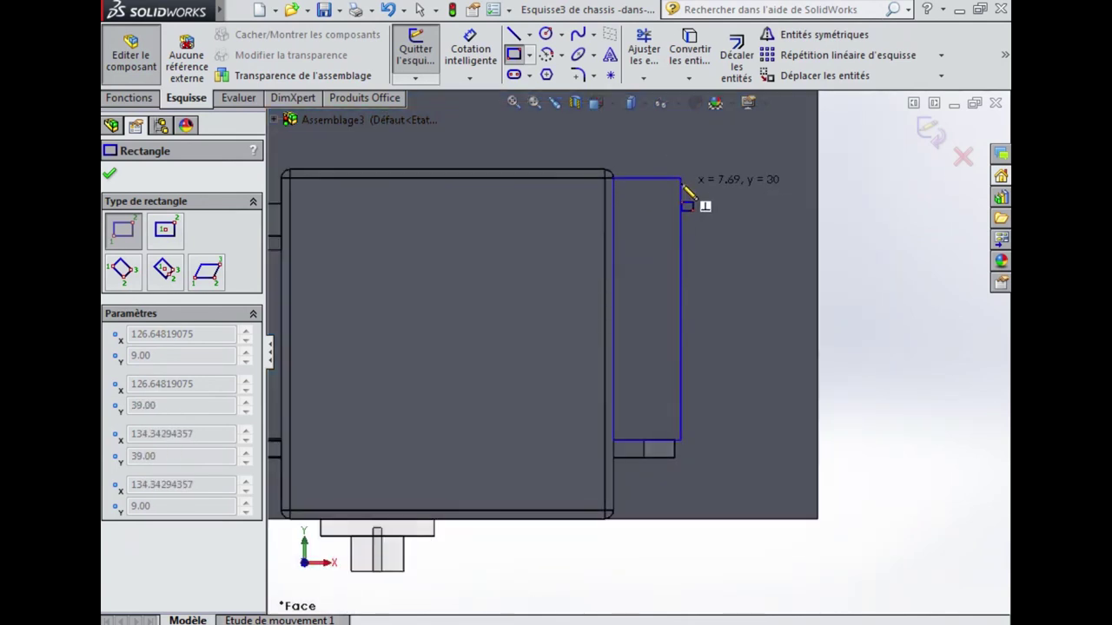
{"action": "left_click", "coordinate": [683, 186]}
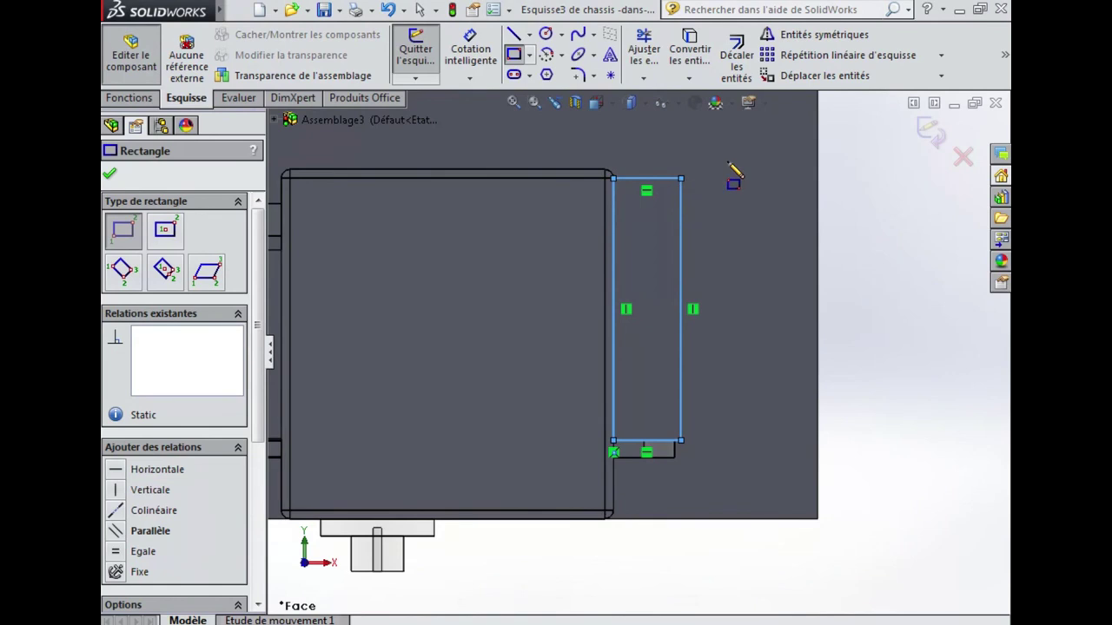
{"action": "left_click", "coordinate": [937, 137]}
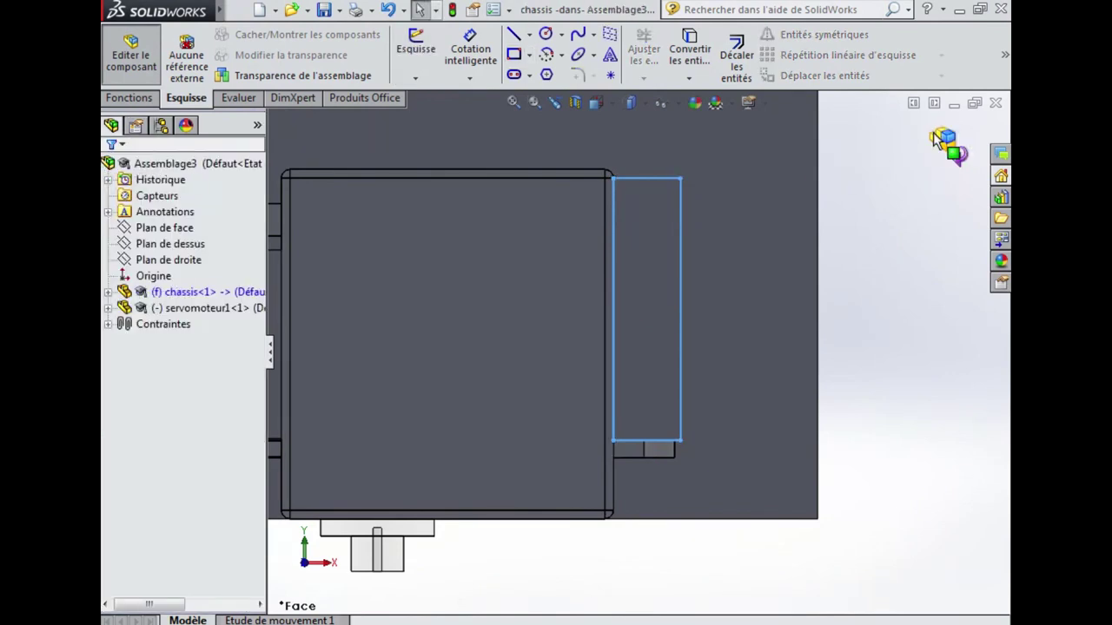
{"action": "left_click", "coordinate": [129, 98]}
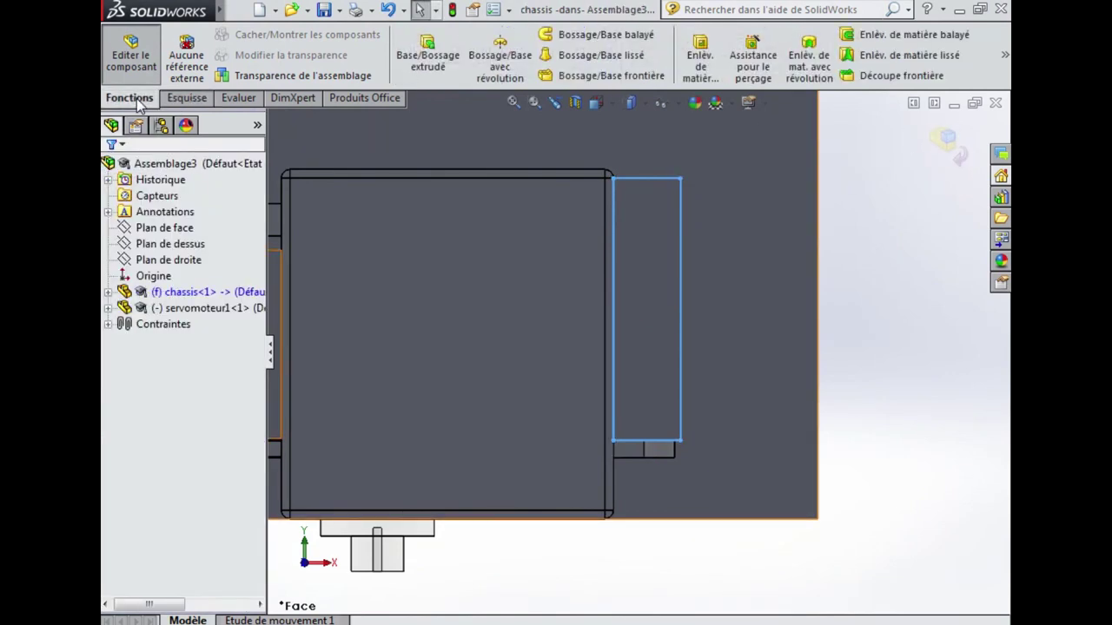
Step: Extrude the second rectangle 18 mm into a mounting block
{"action": "left_click", "coordinate": [426, 56]}
{"action": "middle_click_drag", "start_coordinate": [750, 349], "coordinate": [719, 278]}
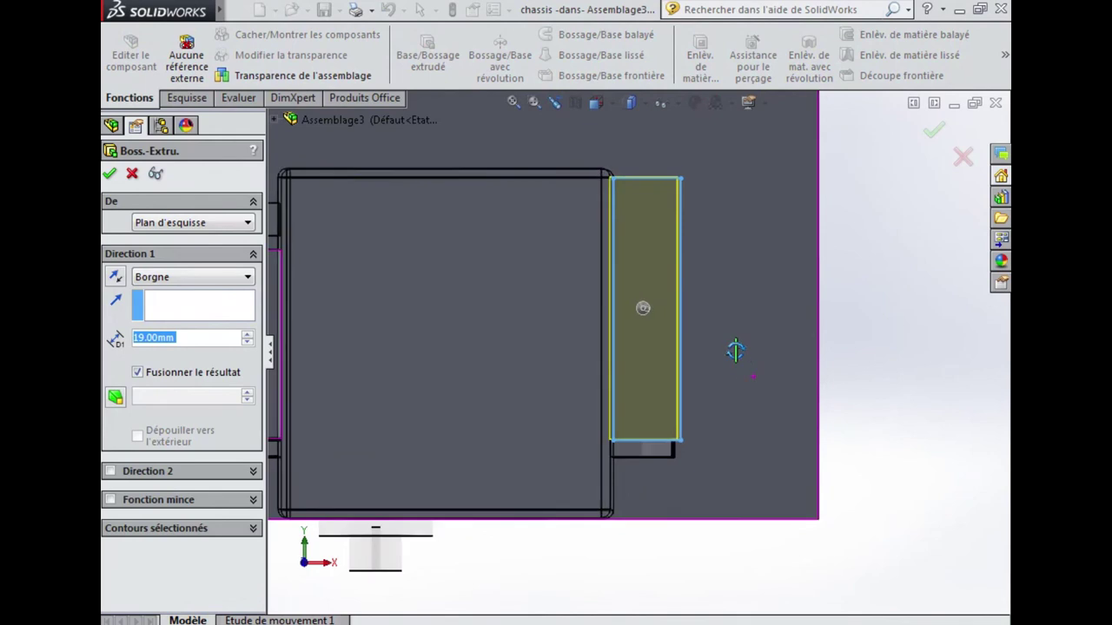
{"action": "left_click_drag", "start_coordinate": [588, 236], "coordinate": [610, 263]}
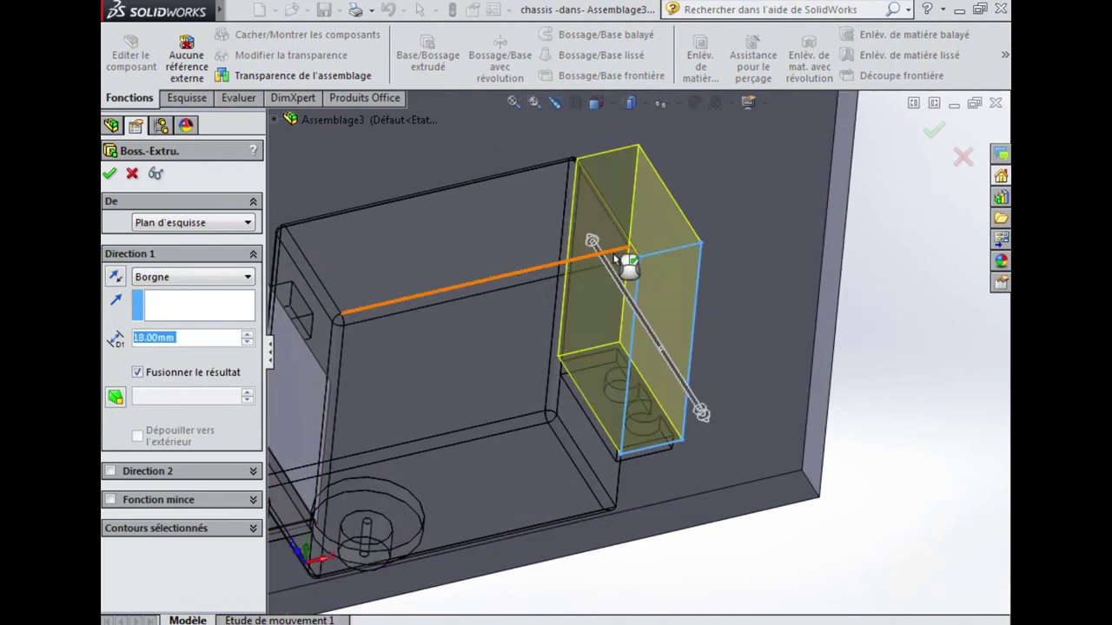
{"action": "left_click", "coordinate": [934, 132]}
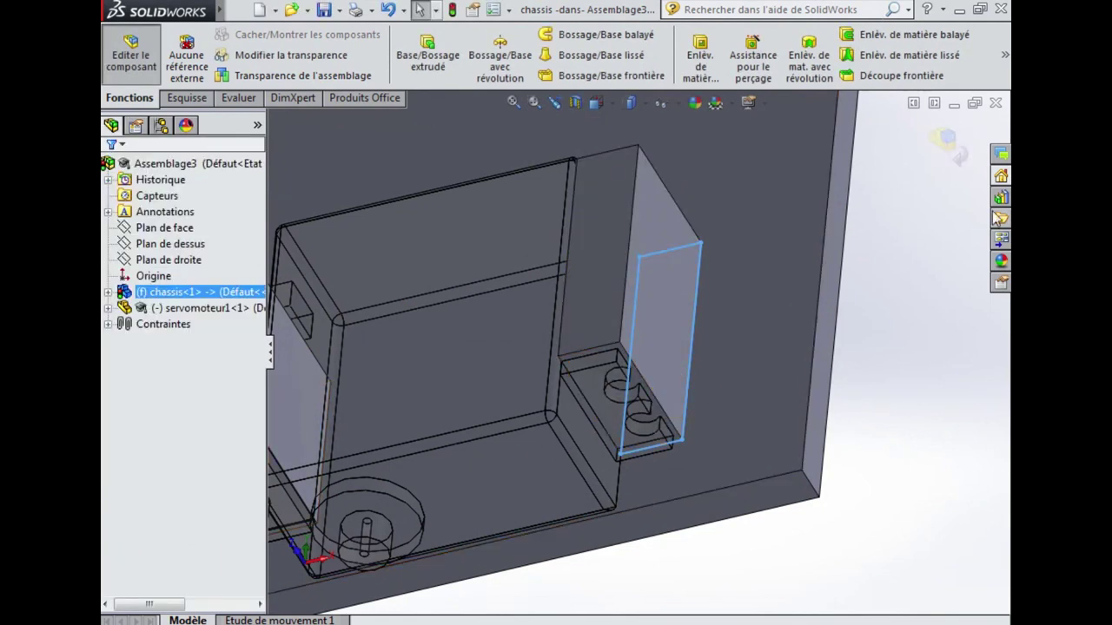
Step: Save the assembly and the chassis part together with Enregistrer tout
{"action": "scroll", "coordinate": [520, 460], "scroll_direction": "up", "scroll_amount": 5}
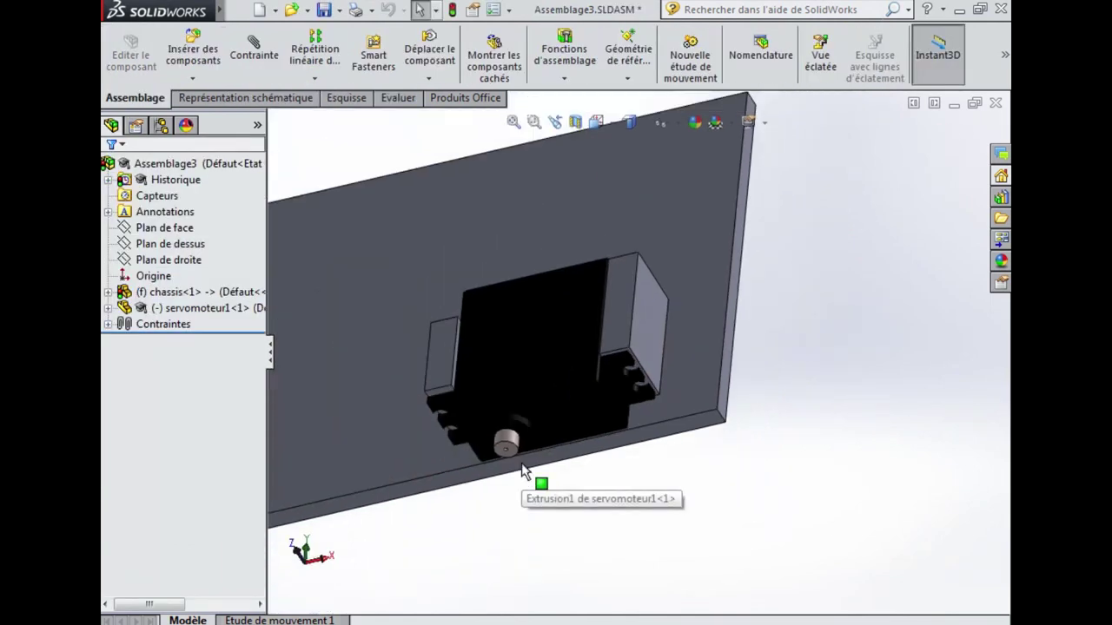
{"action": "mouse_move", "coordinate": [550, 457]}
{"action": "middle_mouse_down"}
{"action": "mouse_move", "coordinate": [666, 354]}
{"action": "mouse_move", "coordinate": [638, 425]}
{"action": "middle_mouse_up"}
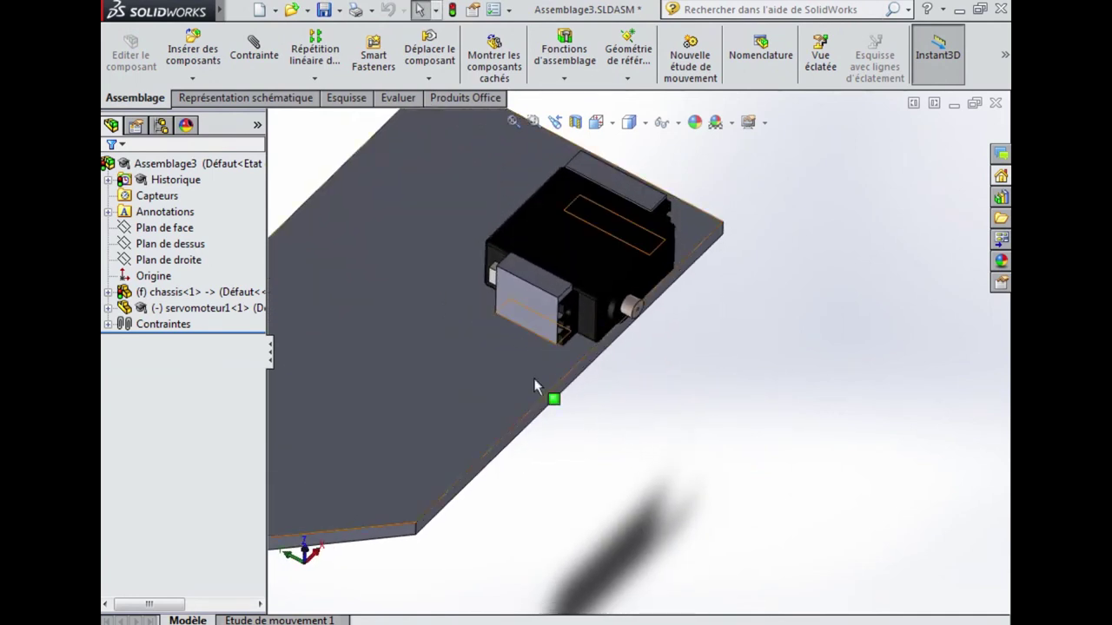
{"action": "left_click", "coordinate": [323, 11]}
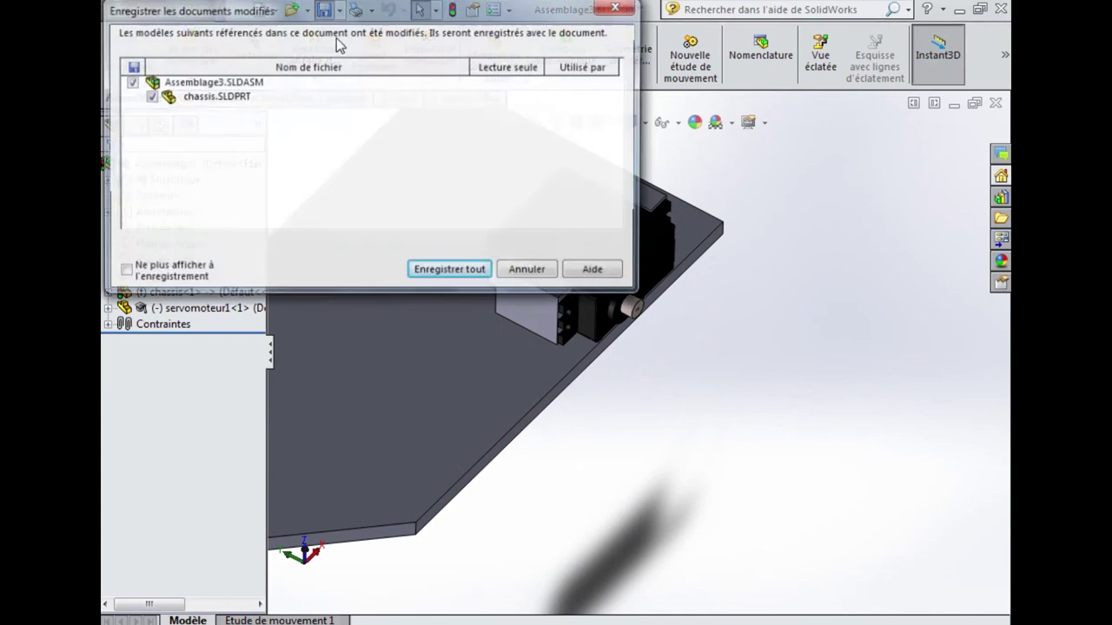
{"action": "left_click", "coordinate": [480, 277]}
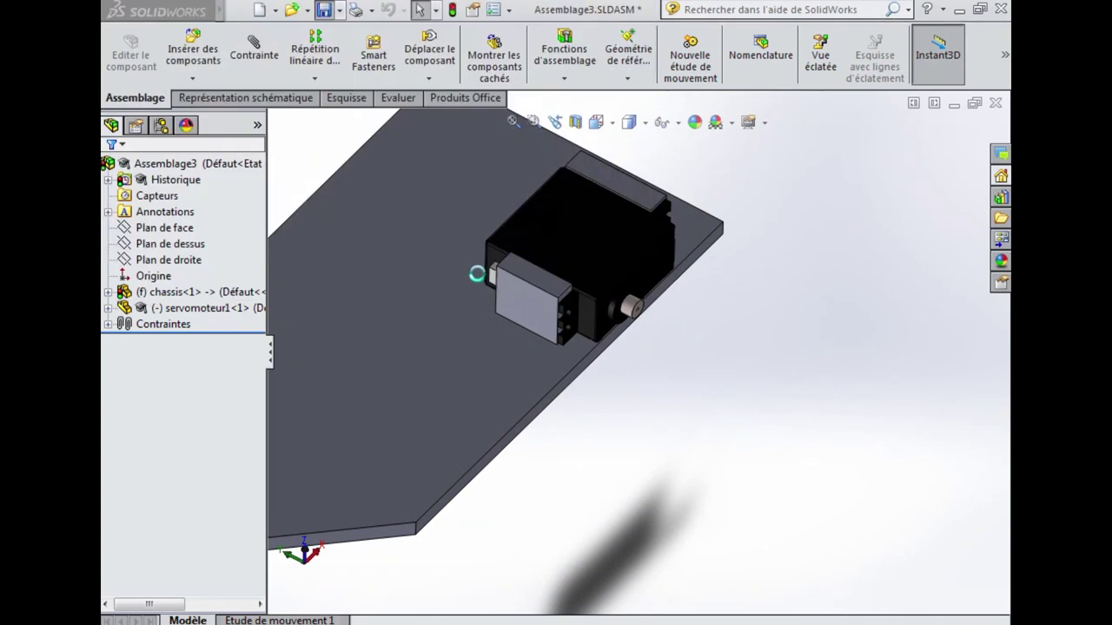